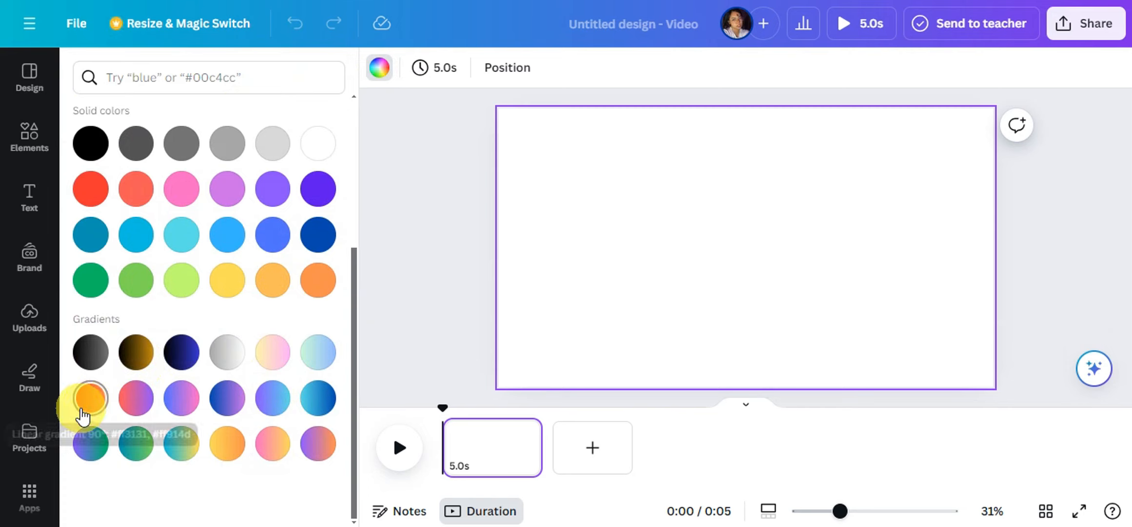
- Fill the page background with the 90° linear gradient from #ff3131 red to #ff914d orange
left_click(91, 398)
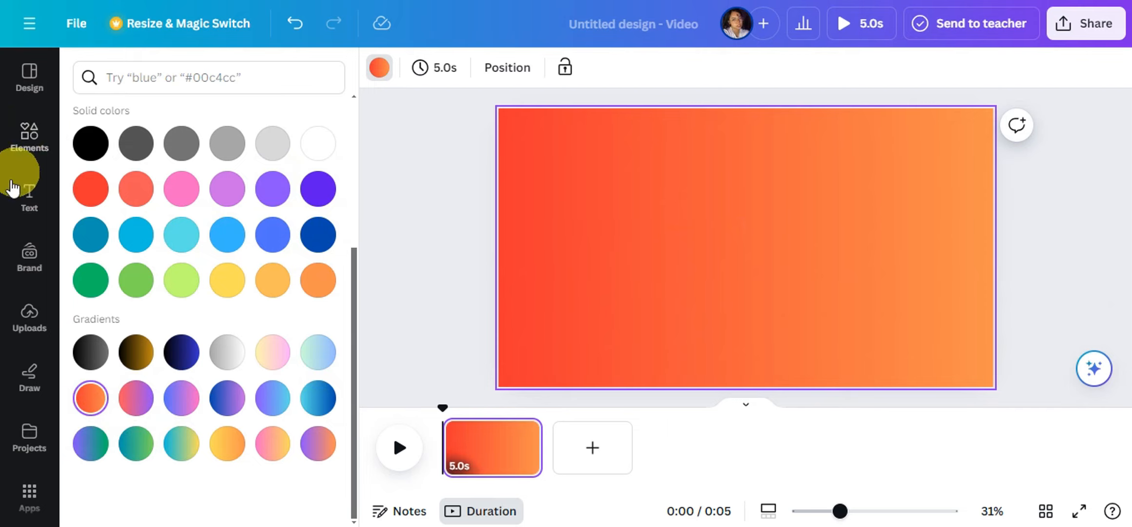
- Search the elements library for "lipstick" and narrow the results to photos
left_click(33, 146)
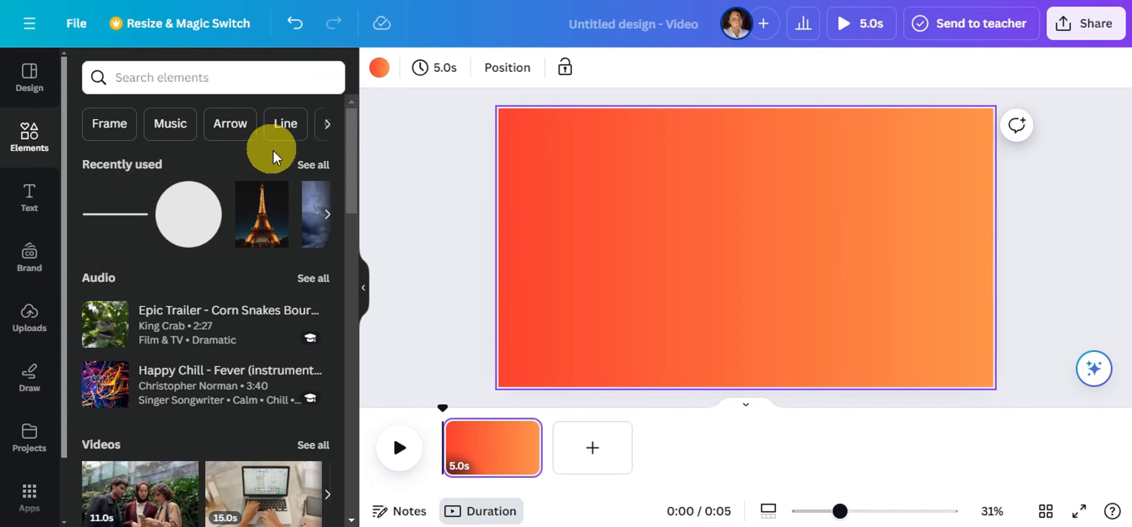
left_click(185, 77)
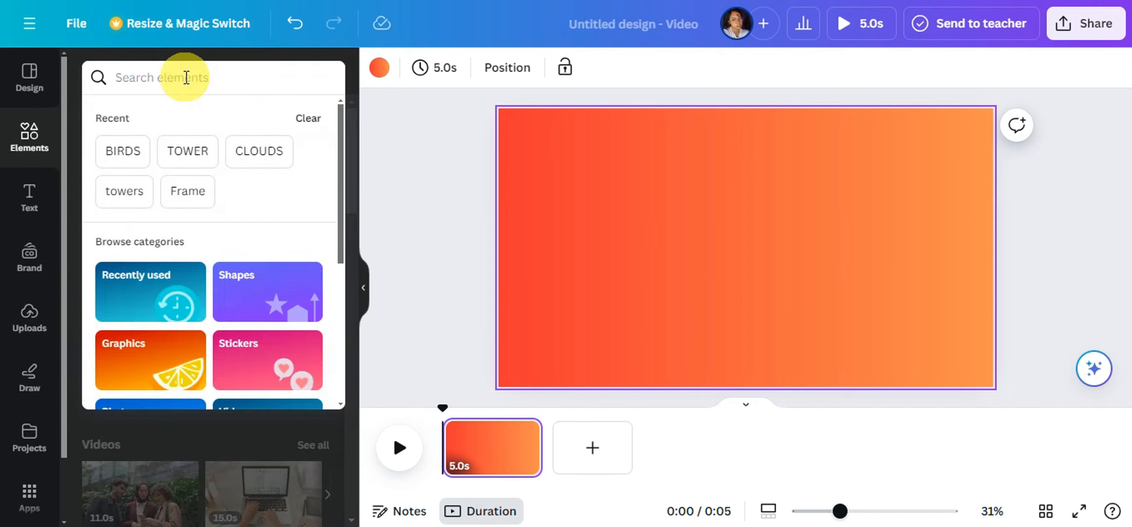
type("lipst")
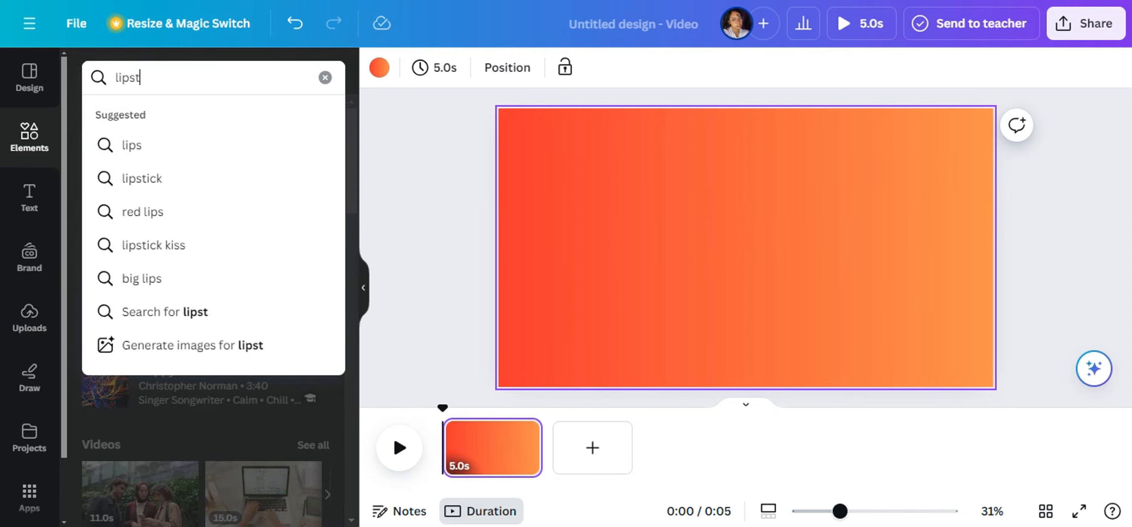
type("ick")
key("Return")
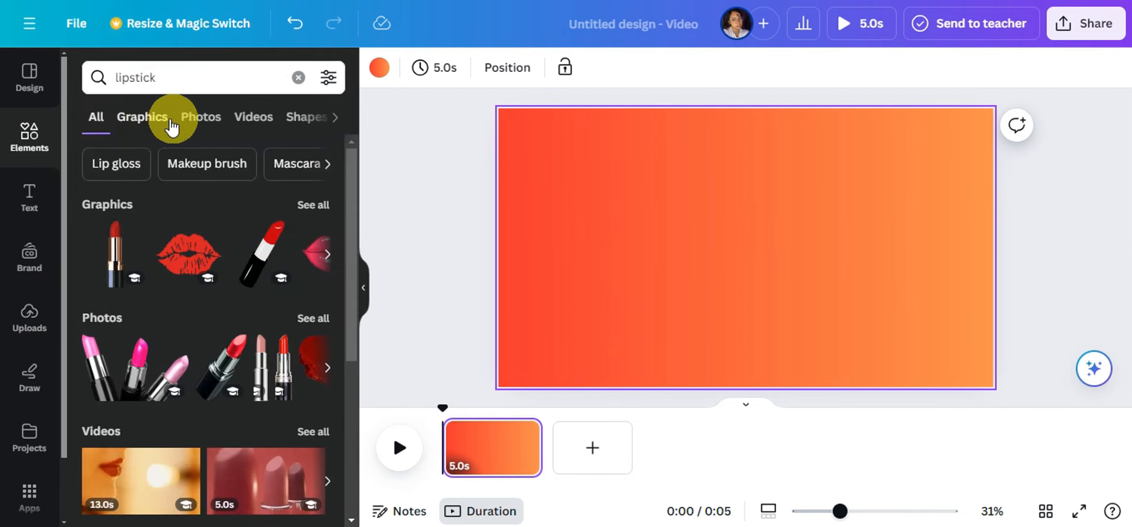
left_click(140, 122)
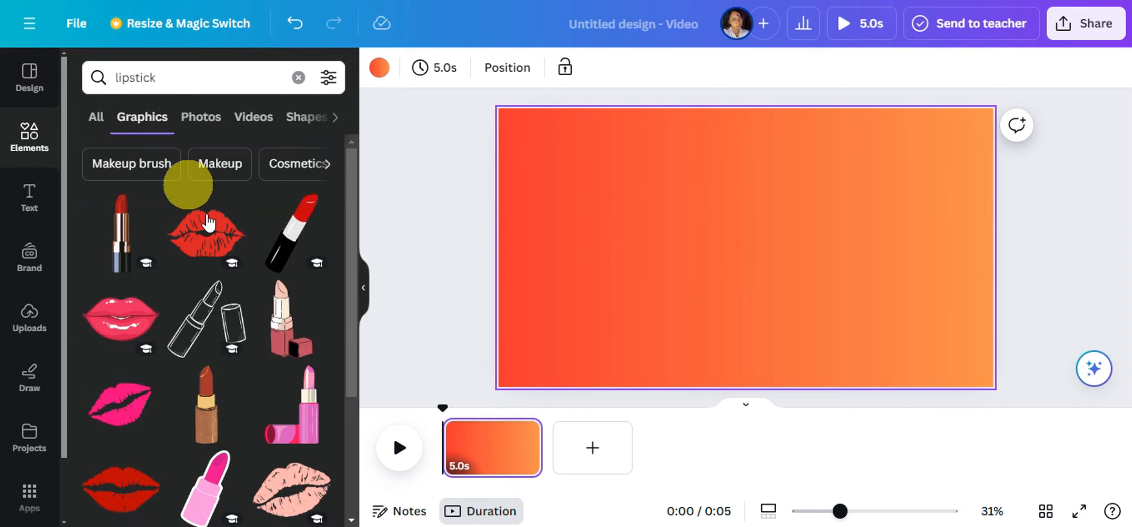
scroll(200, 333, "down", 1)
left_click(193, 117)
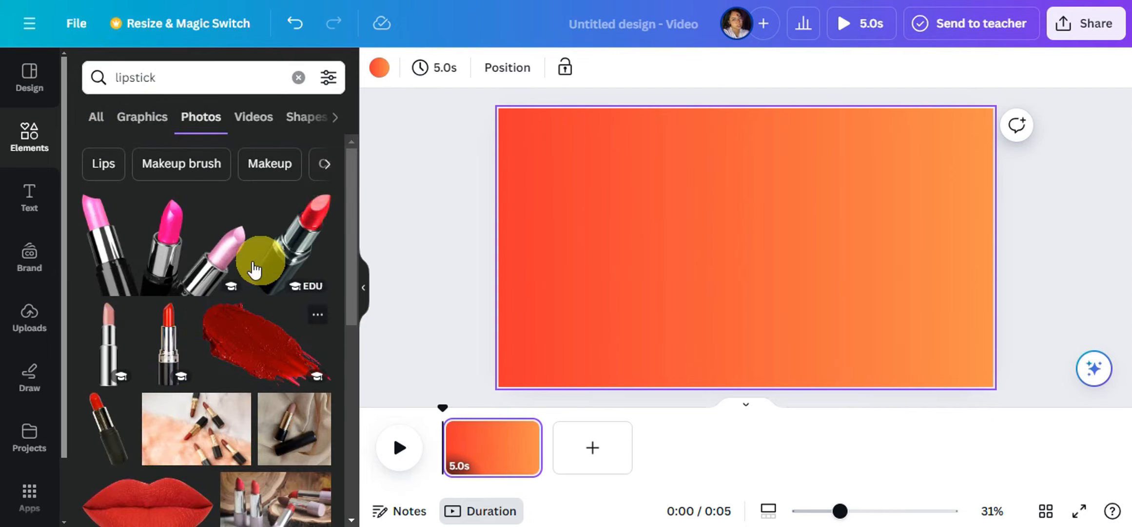
- Add the photo of the slanted red lipstick, enlarge it and place it on the lower left half of the page
left_click(311, 269)
left_click_drag(760, 264, 585, 313)
left_click_drag(660, 179, 730, 91)
left_click_drag(673, 234, 689, 294)
- Add a heading to the page that reads "LIPSTICK"
left_click(39, 205)
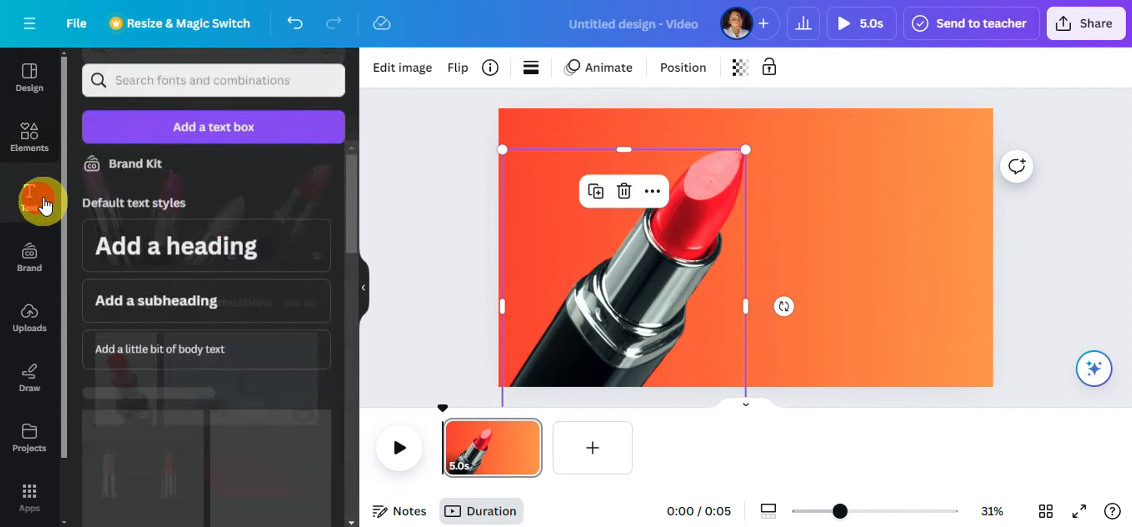
left_click(188, 260)
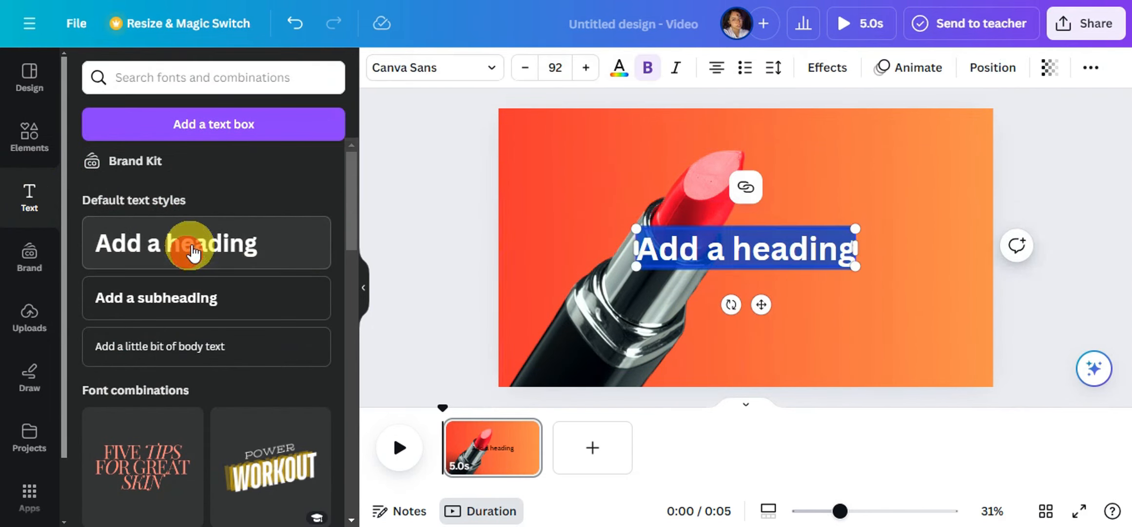
type("LIP")
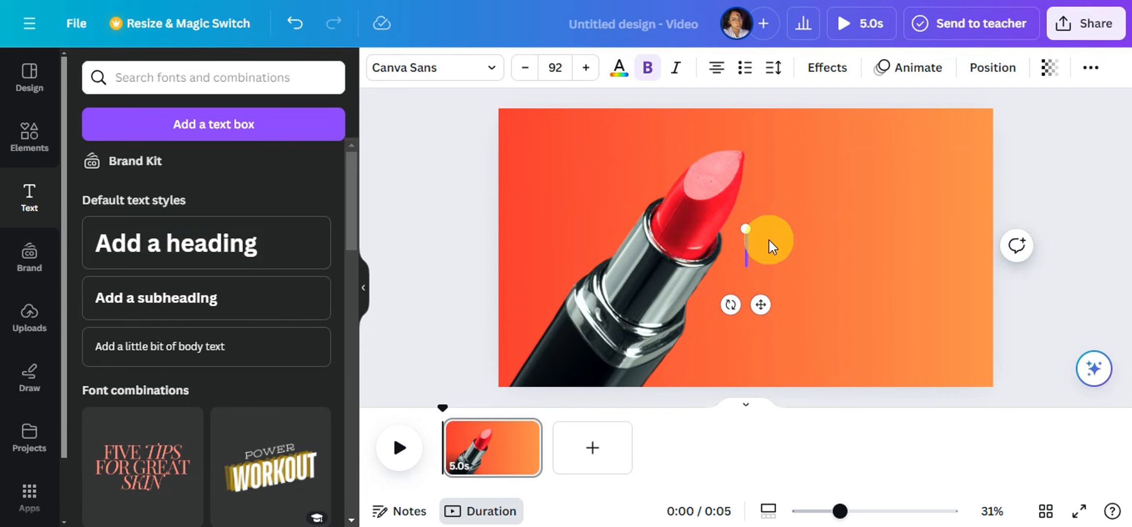
type("STICK")
- Set the font of the LIPSTICK heading to Lovelo
double_click(778, 257)
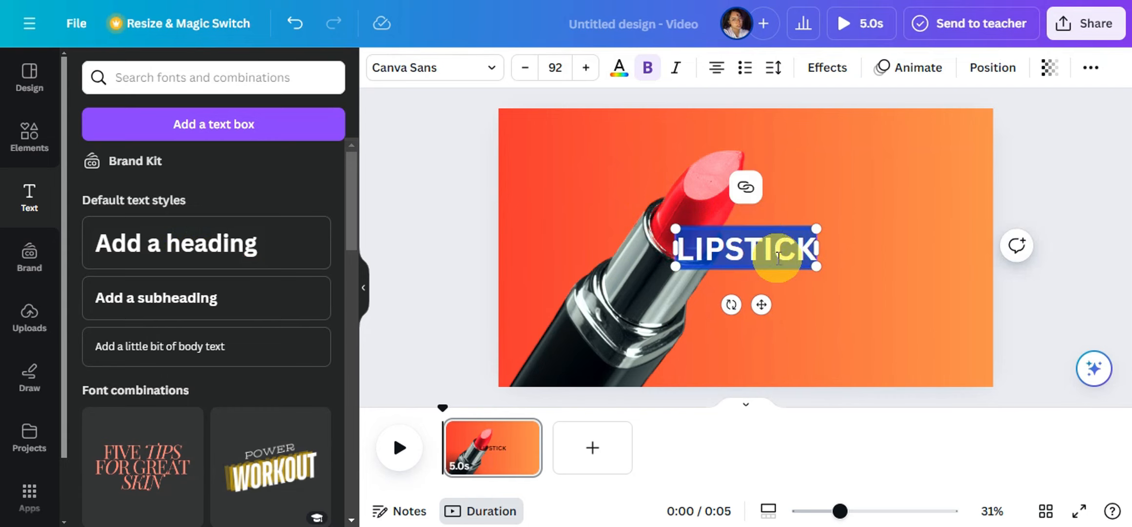
left_click(619, 72)
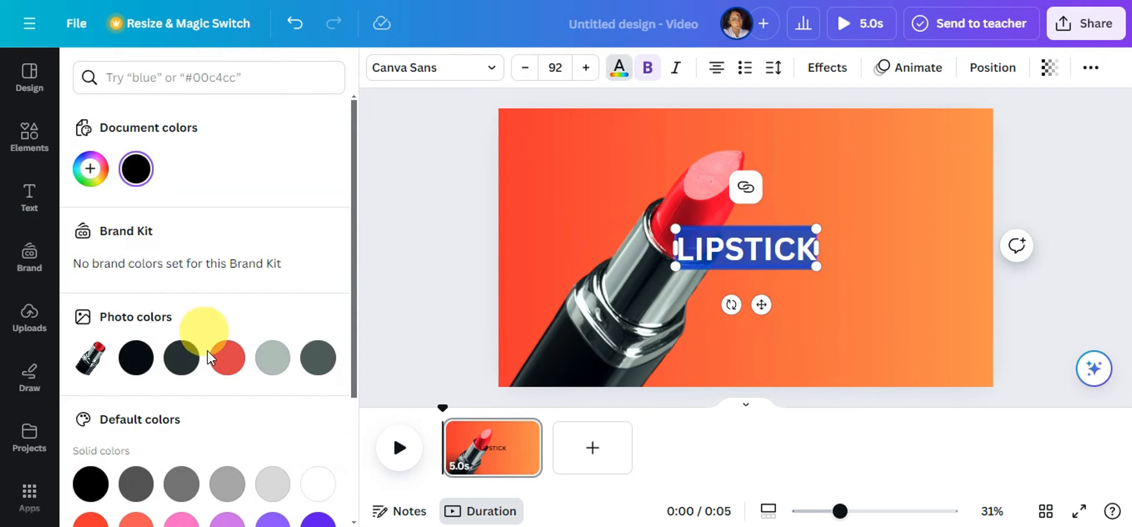
left_click(464, 73)
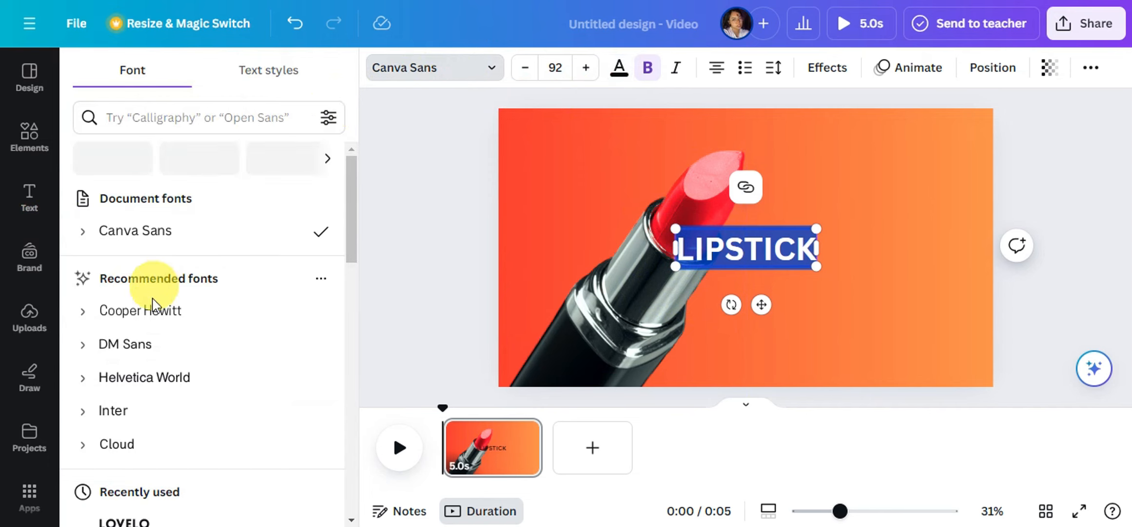
scroll(157, 312, "down", 3)
left_click(140, 355)
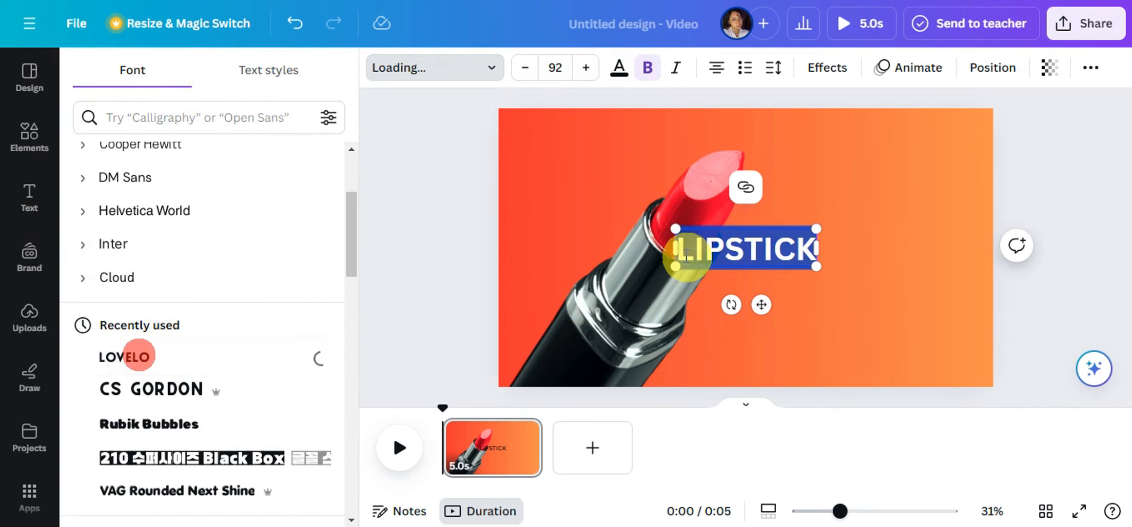
- Enlarge the heading to font size 345 and place it across the upper part of the page
left_click_drag(686, 233, 523, 105)
left_click_drag(809, 267, 890, 301)
left_click_drag(842, 251, 851, 210)
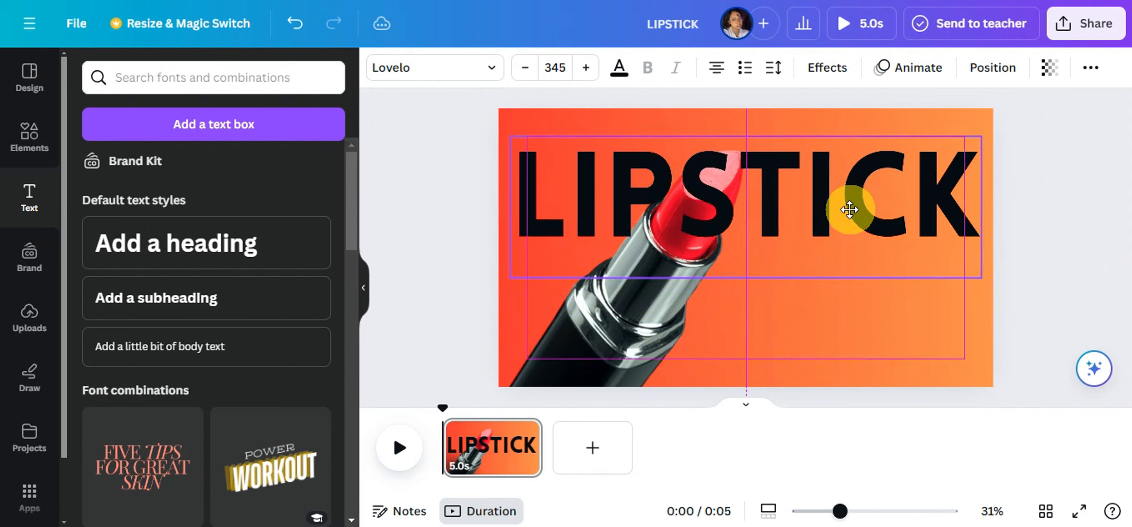
- Send the LIPSTICK heading one layer backward, behind the lipstick photo
right_click(845, 207)
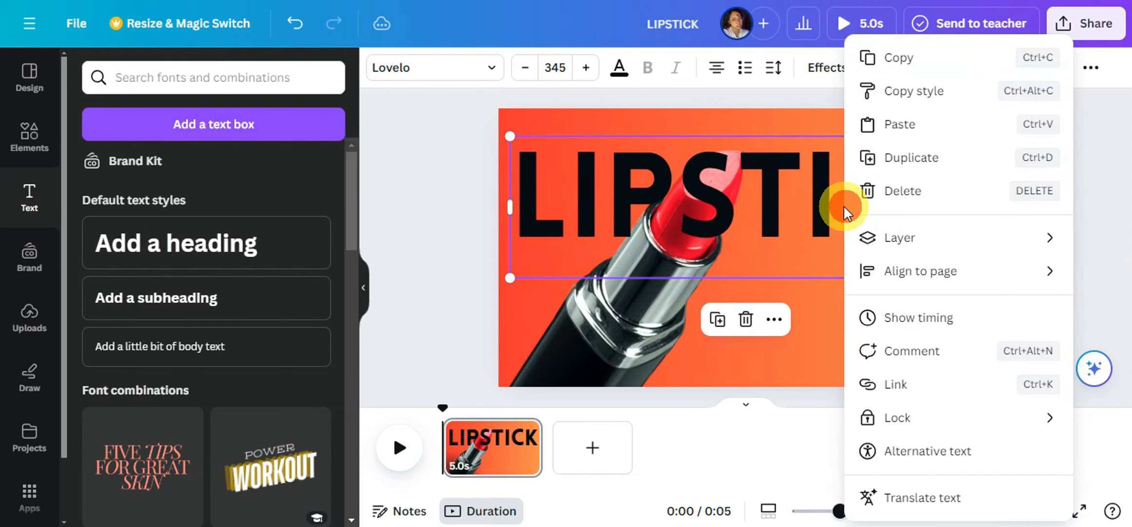
left_click(884, 237)
left_click(950, 302)
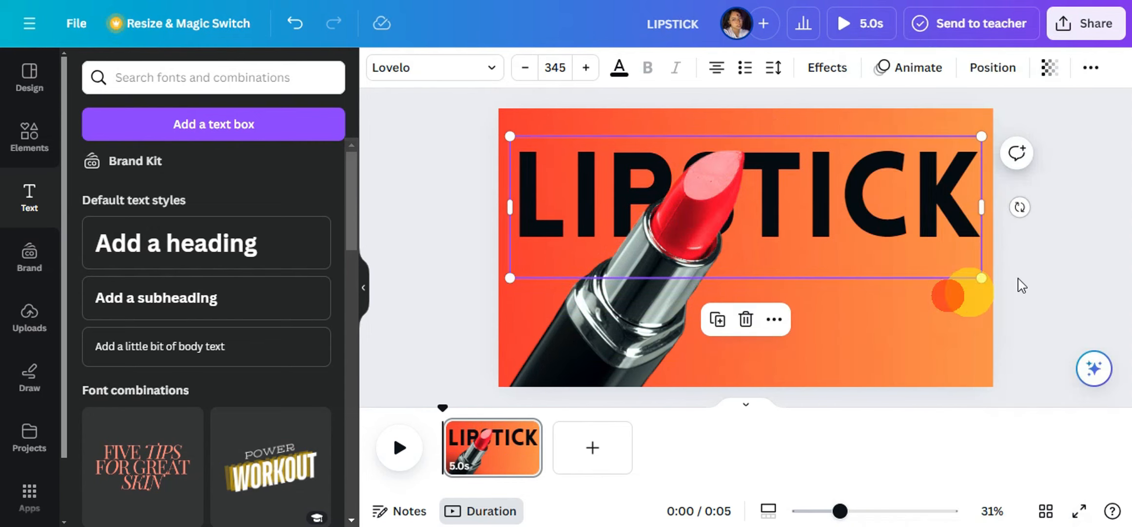
- Shrink the lipstick photo so its tip reaches the lower edge of the heading letters
left_click(741, 227)
left_click_drag(748, 155, 705, 201)
left_click(1075, 205)
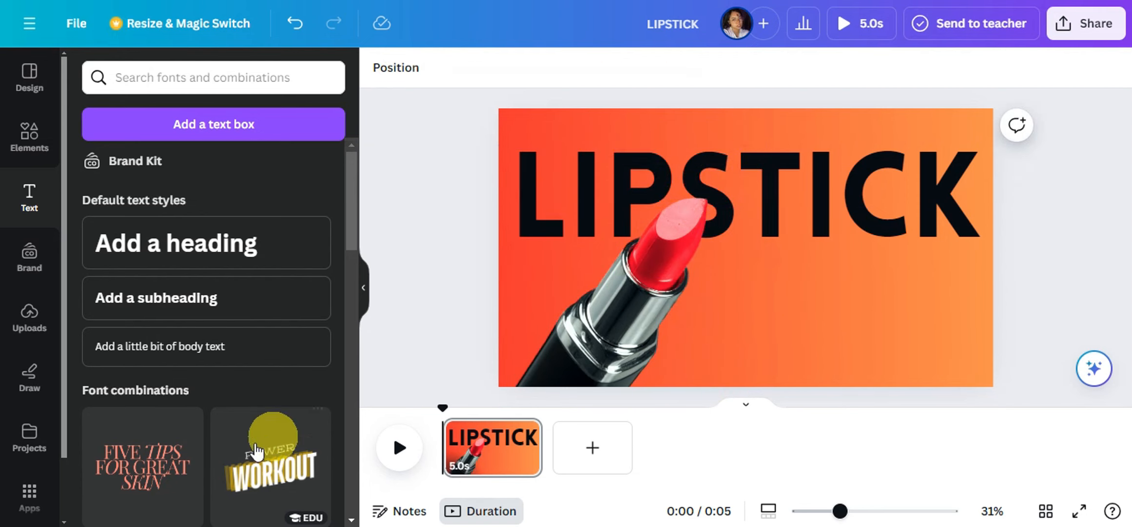
- Replace the lipstick search with "Square", add the plain square shape and place it below the heading
left_click(27, 132)
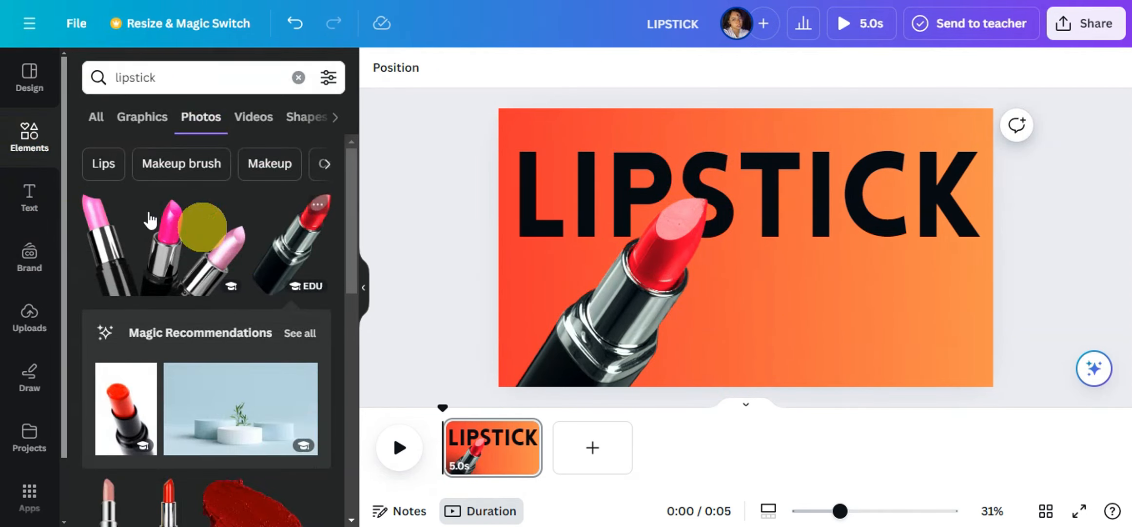
left_click(302, 78)
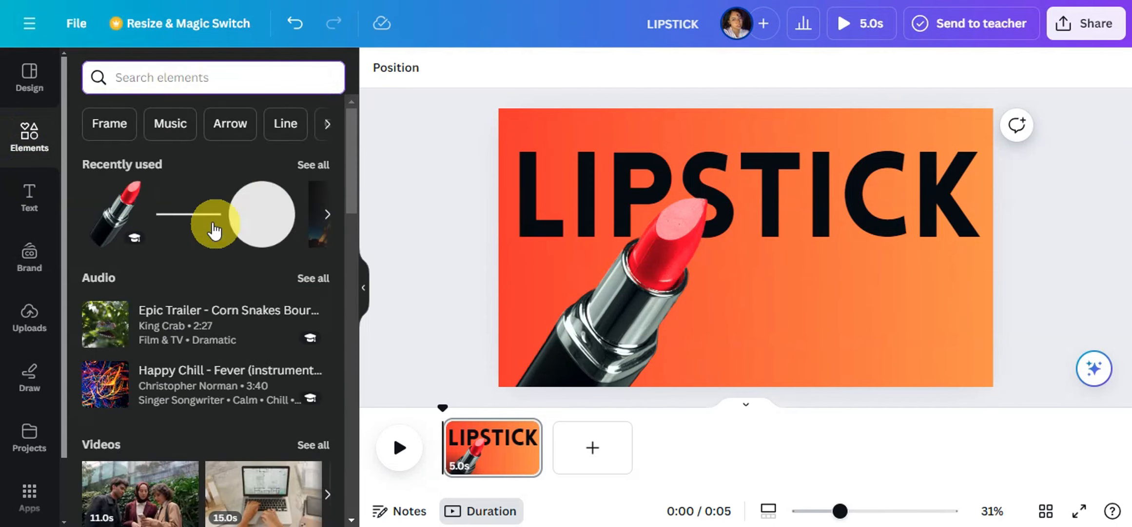
left_click(171, 119)
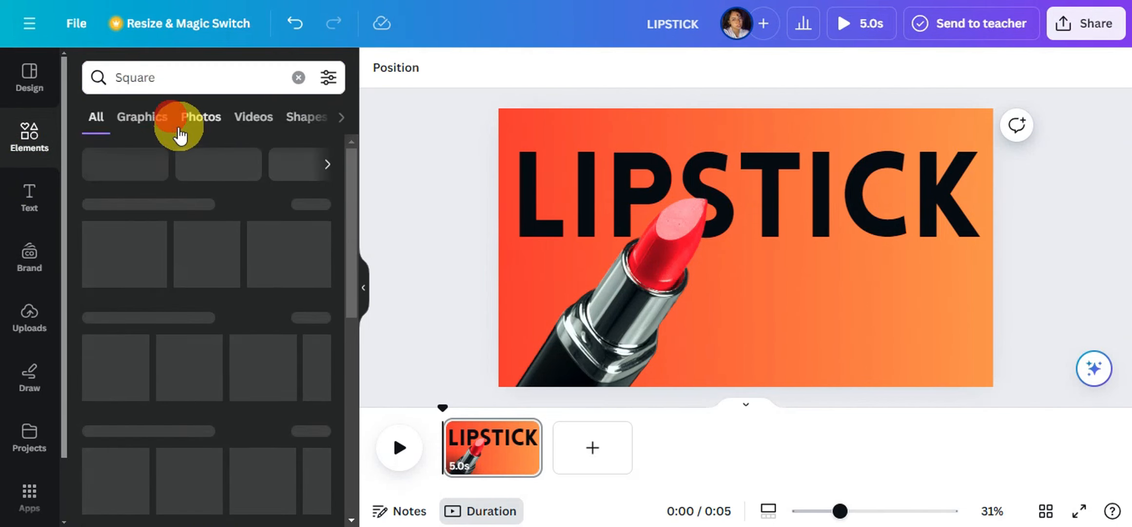
left_click_drag(105, 273, 733, 310)
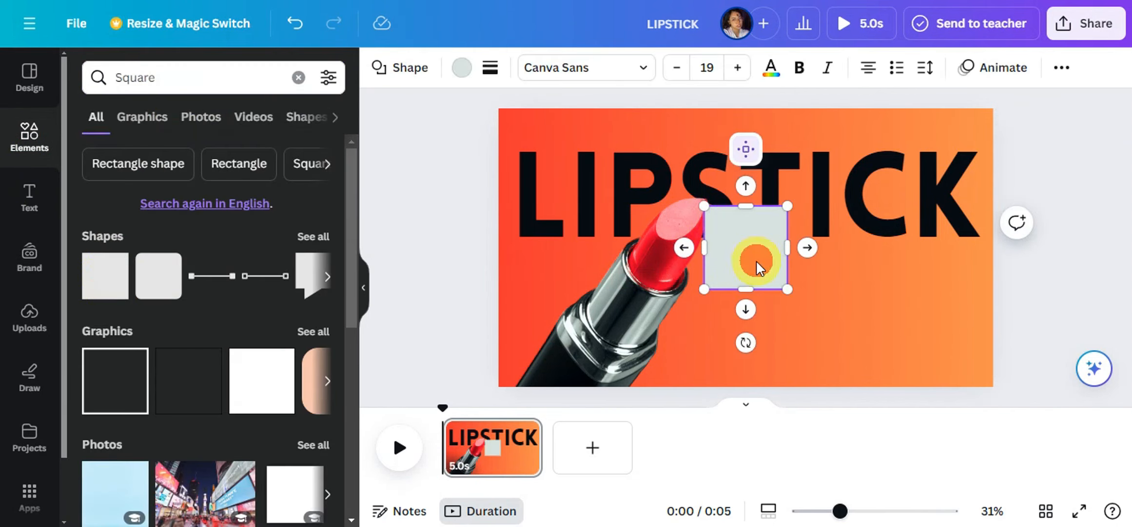
left_click_drag(757, 267, 790, 297)
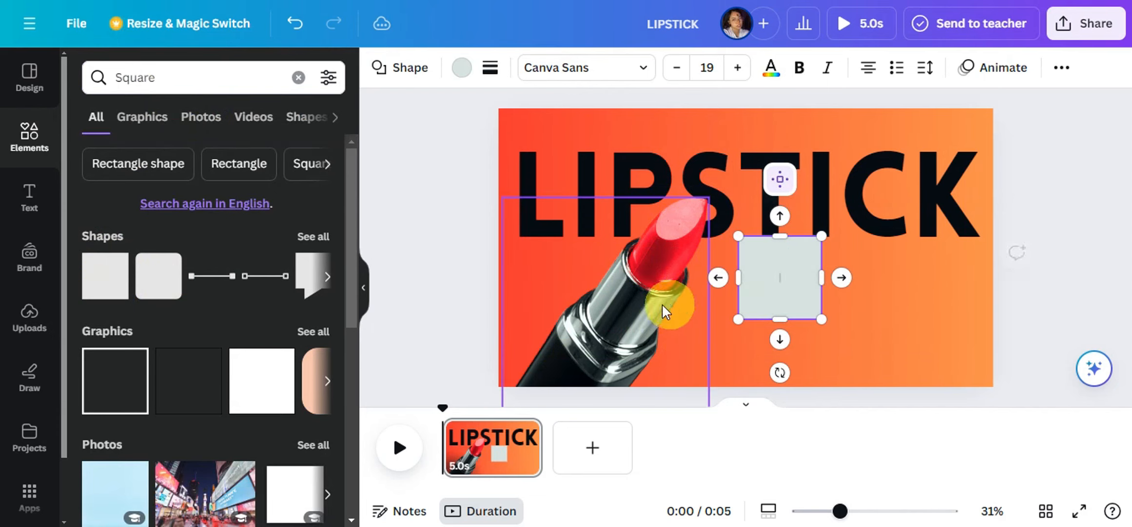
- Move the lipstick photo down and right, and shrink and position the square over its tip
left_click_drag(631, 293, 707, 367)
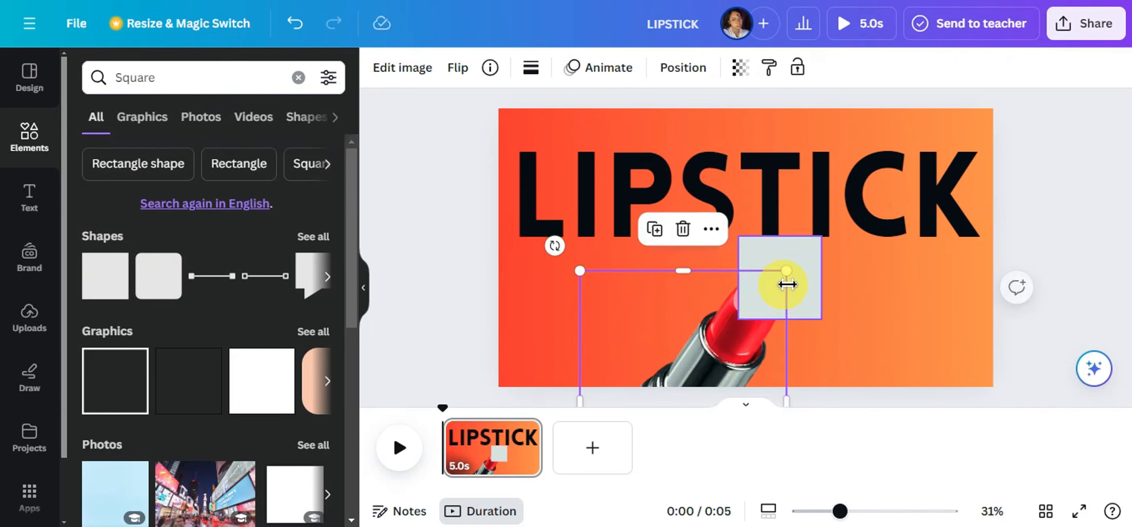
left_click(801, 275)
left_click_drag(822, 236, 815, 244)
left_click_drag(782, 275, 786, 267)
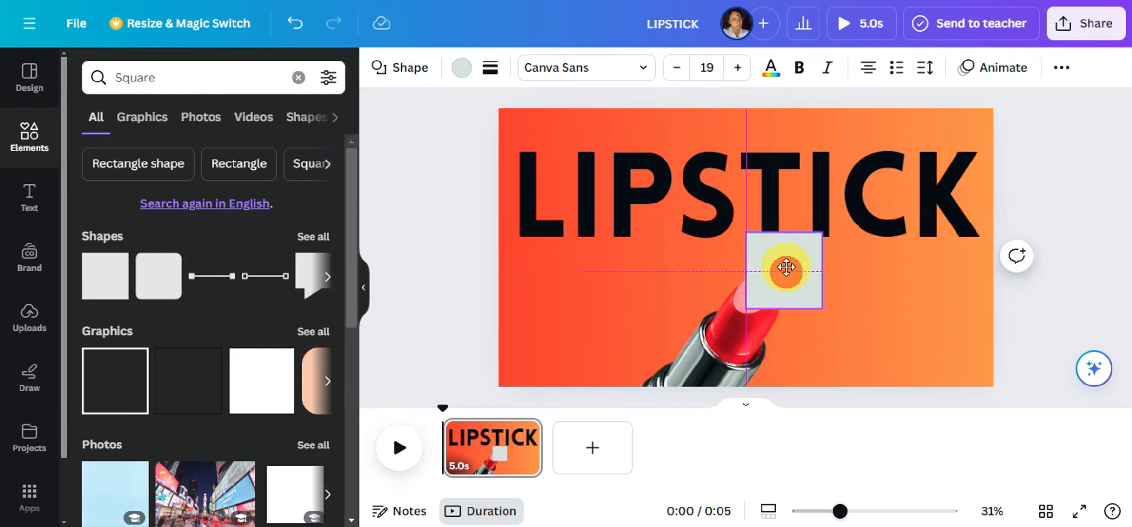
- Send the square one layer backward, behind the lipstick photo
right_click(786, 267)
left_click(856, 243)
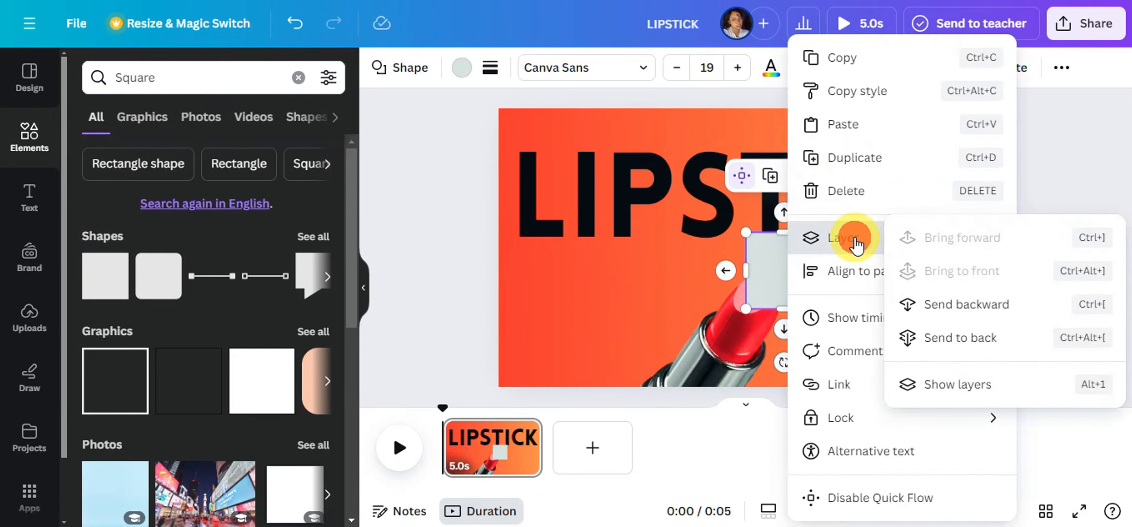
left_click(936, 303)
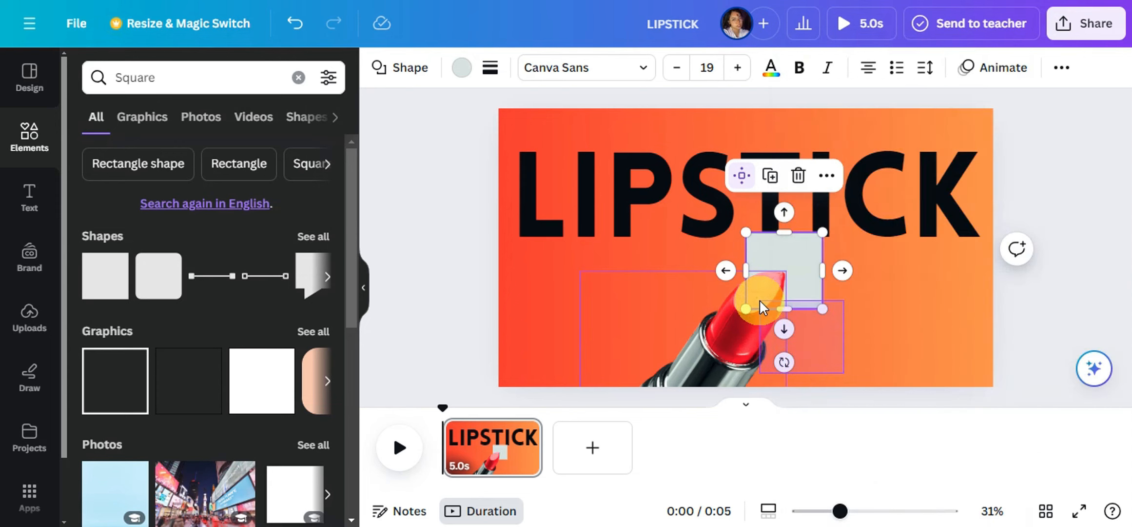
left_click_drag(760, 301, 760, 300)
- Fill the square with the document's red-orange gradient and set its transparency to 0
left_click(802, 305)
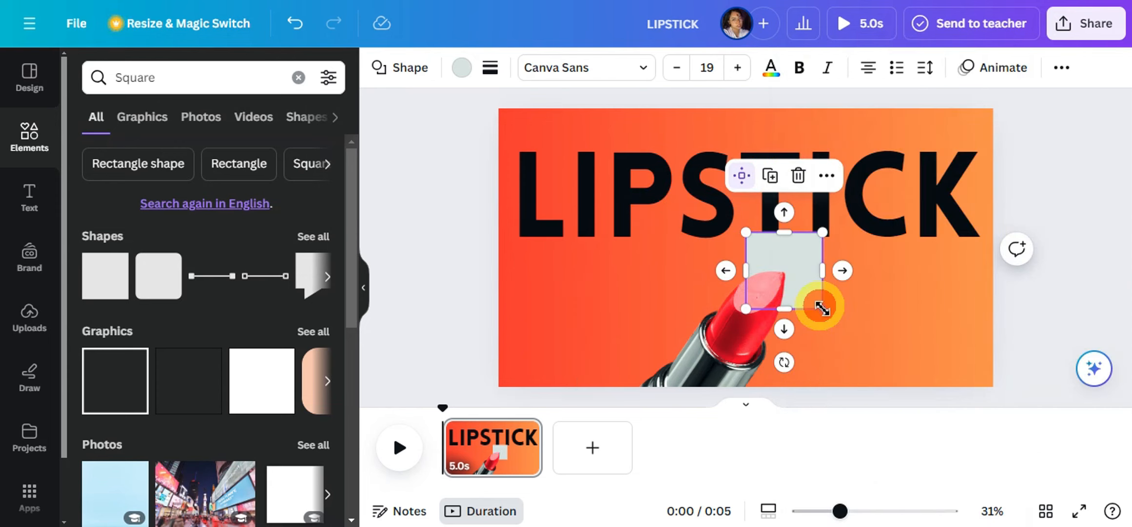
left_click(461, 67)
left_click(318, 168)
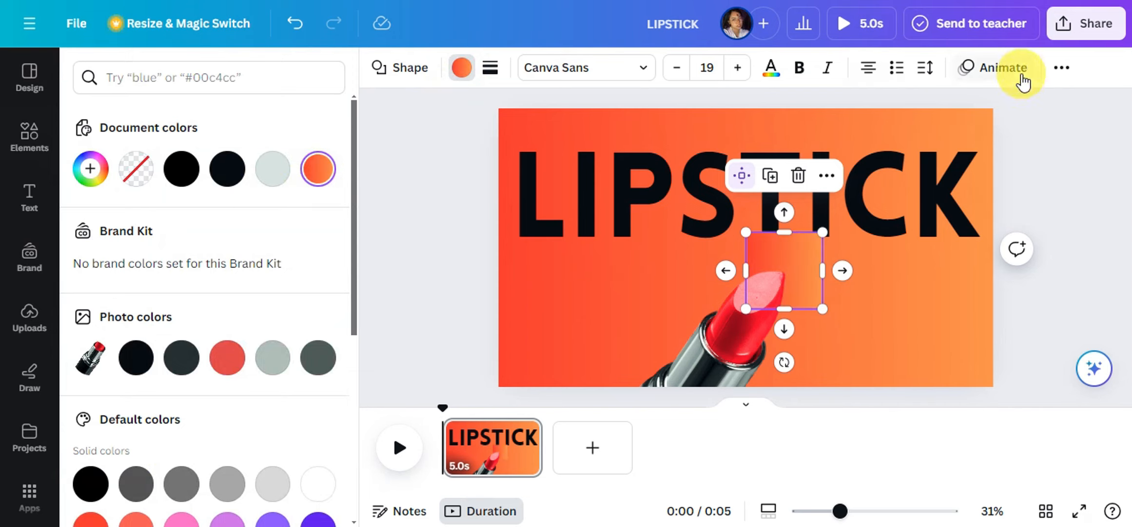
left_click(1053, 77)
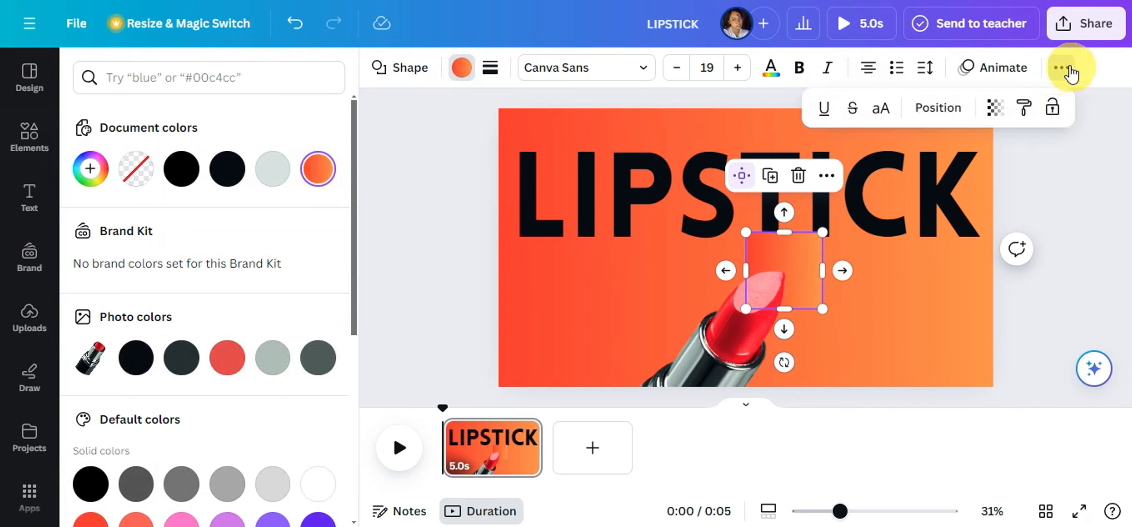
left_click(994, 110)
left_click_drag(954, 178, 835, 175)
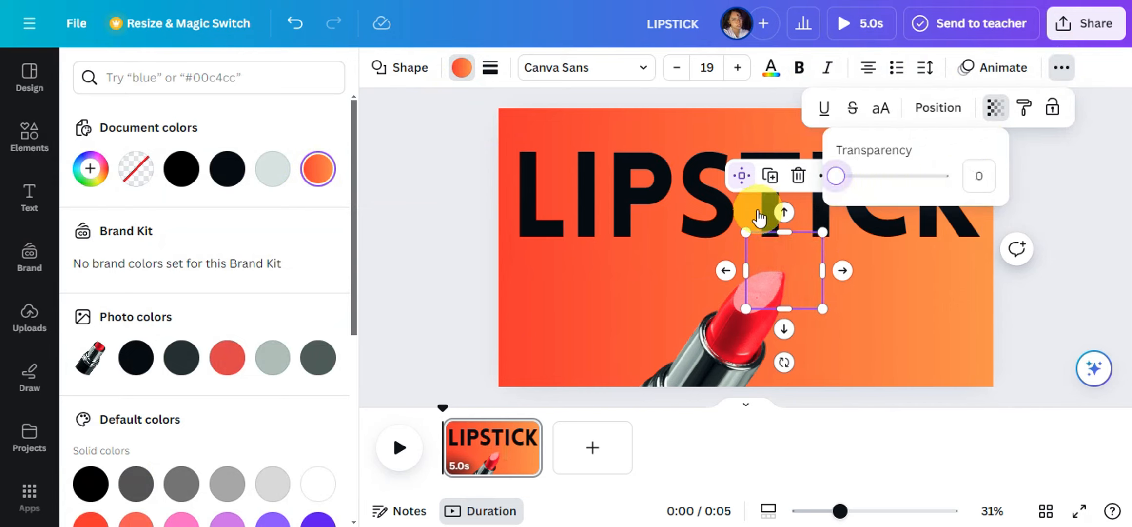
- Group the invisible square with the lipstick photo and move the group toward the page's lower left
left_click(740, 299, "shift")
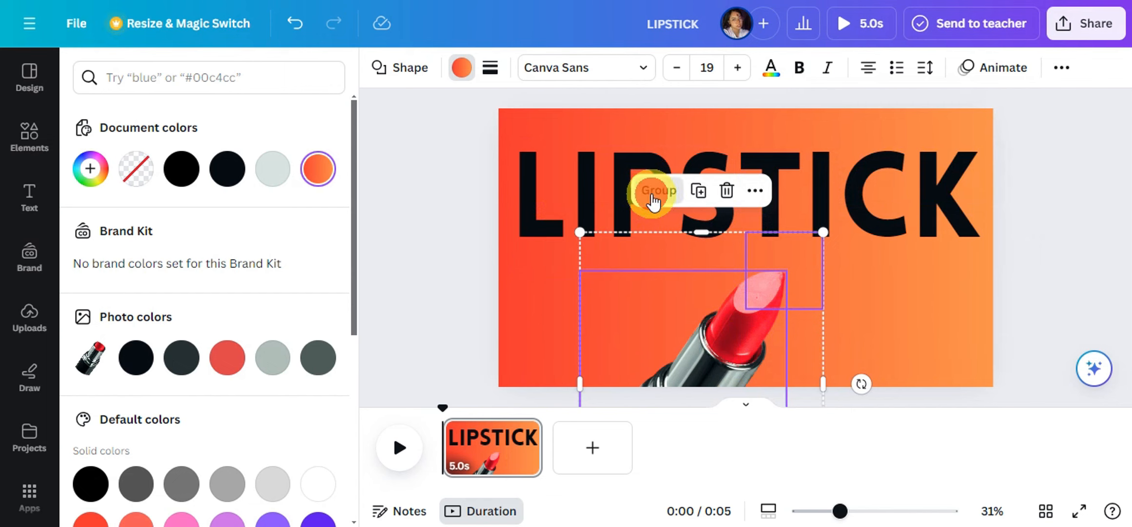
left_click(652, 194)
left_click_drag(728, 350, 596, 302)
- Add a second square shape and fill it with the document's red-orange gradient
left_click(902, 187)
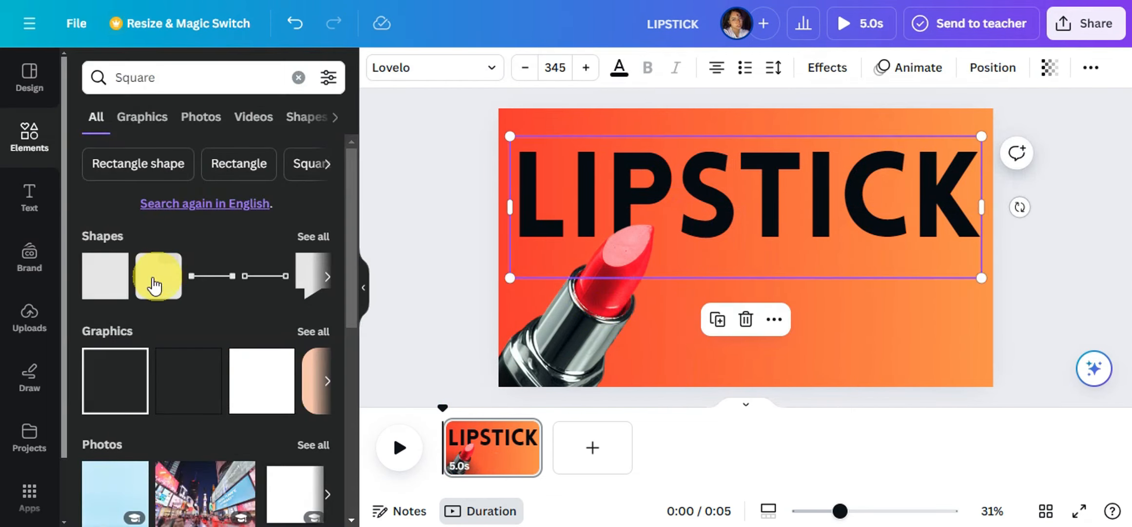
left_click(112, 287)
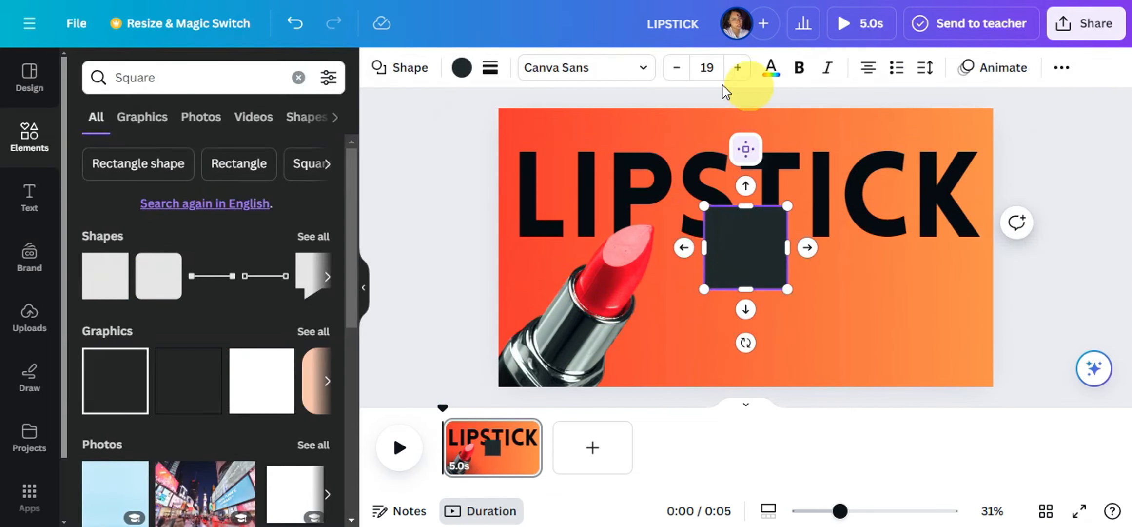
left_click(462, 68)
left_click(91, 215)
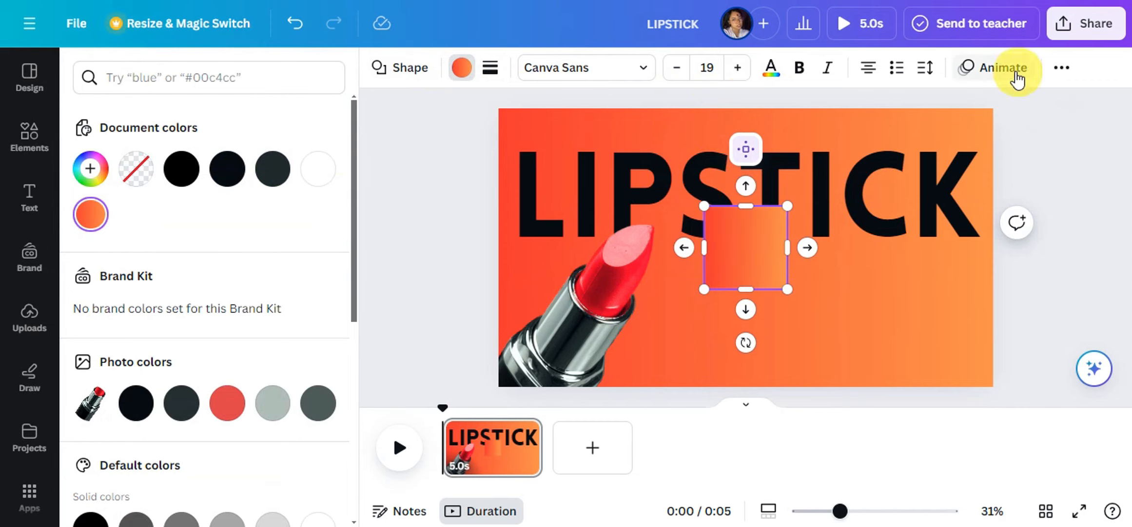
- Set the second square's transparency to 0
left_click(1061, 69)
left_click(997, 108)
left_click_drag(948, 174, 836, 176)
- Group the second invisible square with the LIPSTICK heading
left_click_drag(1068, 278, 759, 186)
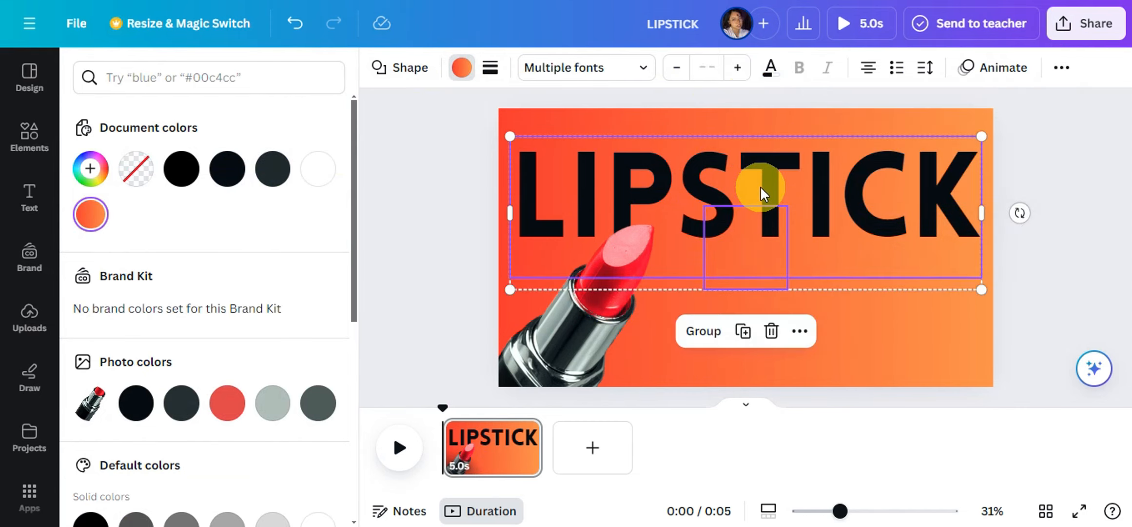
key("ctrl+g")
- Add a circle shape and fill it with the red from the lipstick's photo colors
left_click(29, 134)
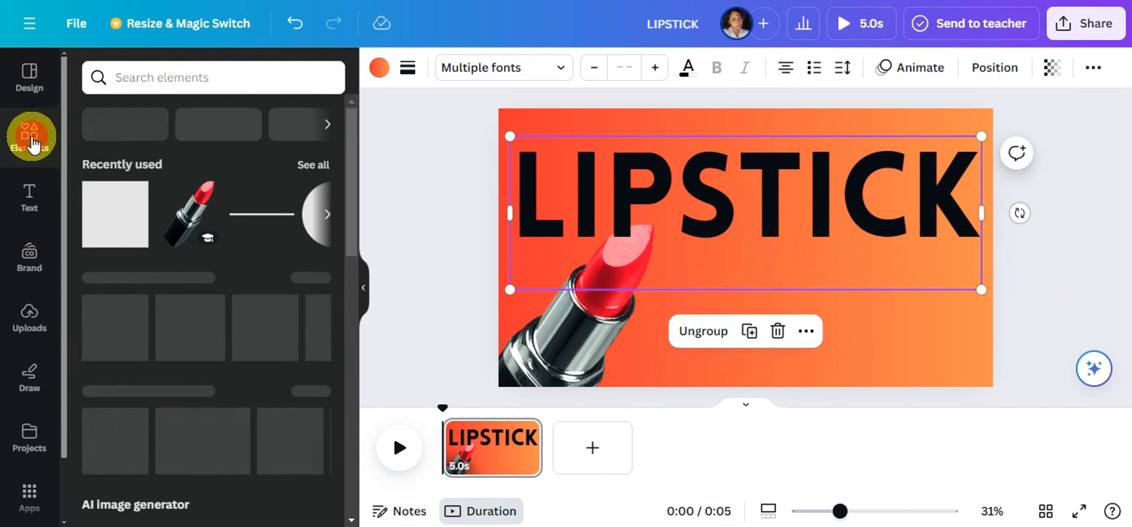
left_click(327, 215)
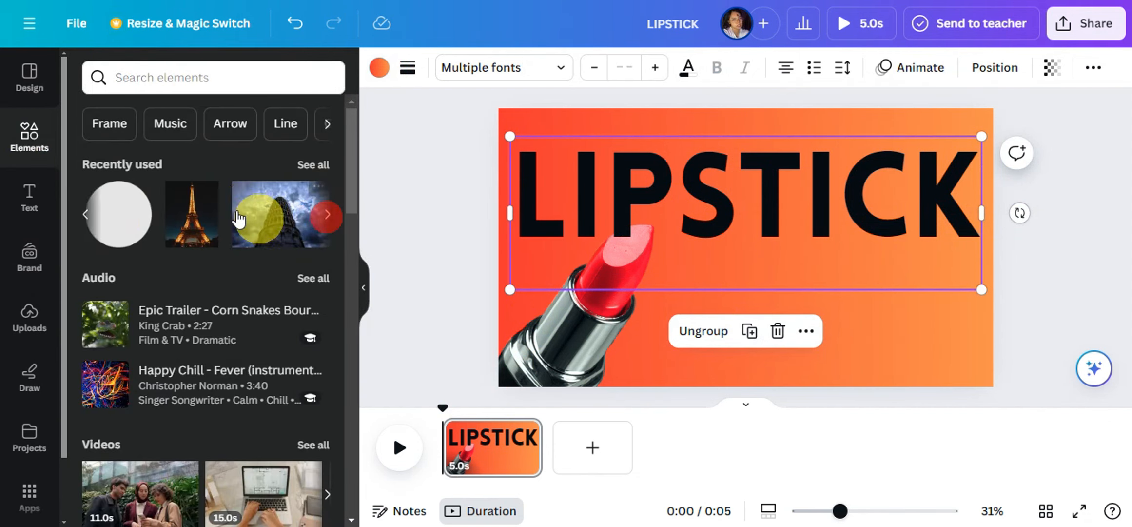
left_click(117, 213)
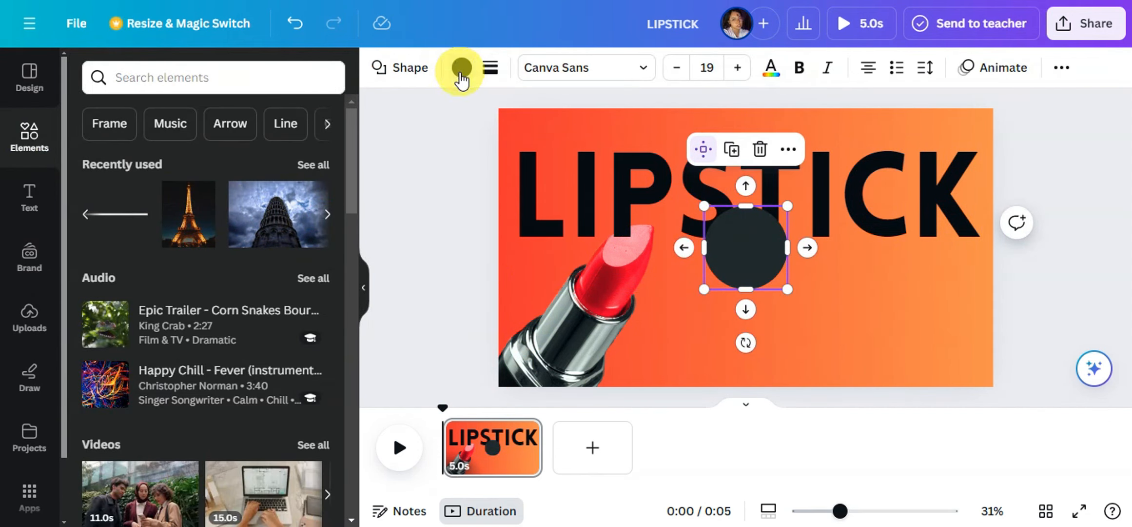
left_click(462, 68)
scroll(252, 235, "down", 3)
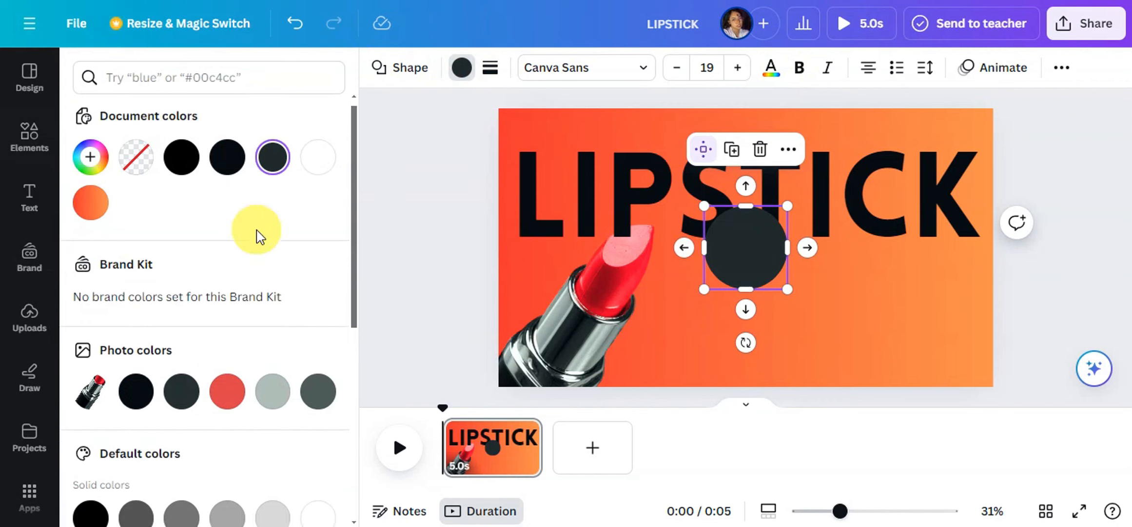
left_click(219, 253)
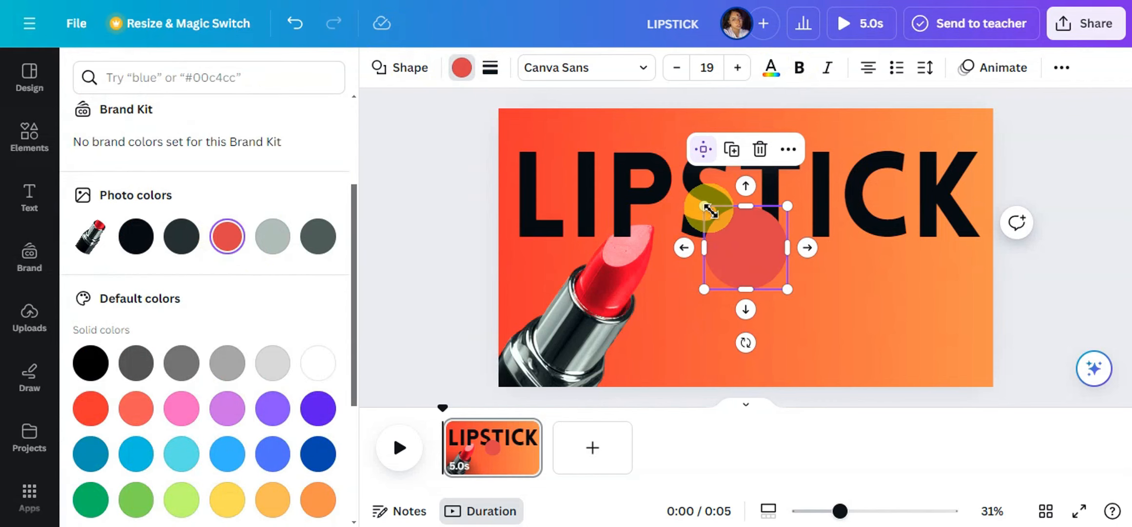
- Enlarge the red circle until it covers the whole page and layer it beneath the heading and the lipstick
left_click_drag(704, 206, 378, 30)
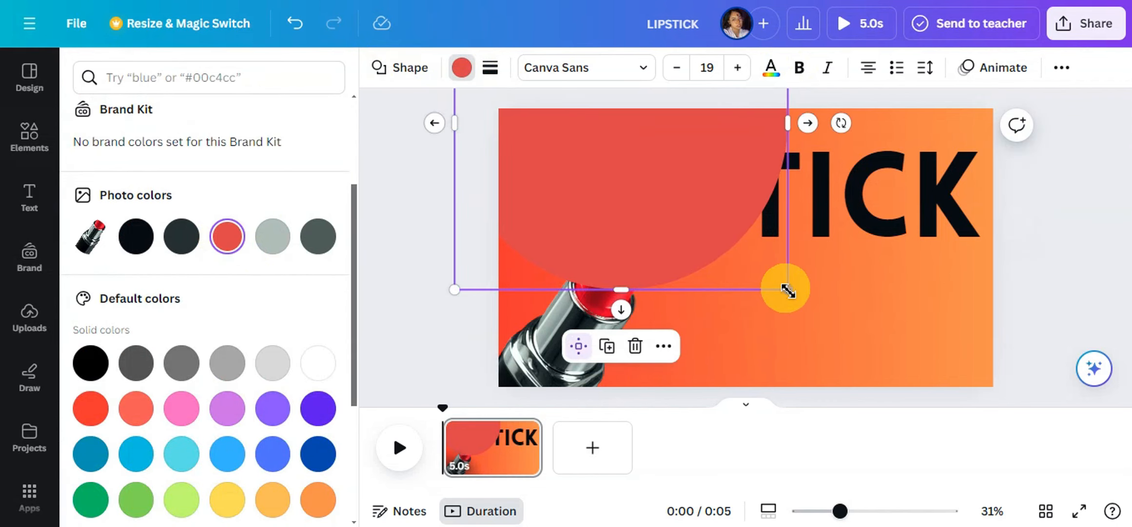
left_click_drag(786, 290, 804, 210)
right_click(745, 208)
left_click(790, 244)
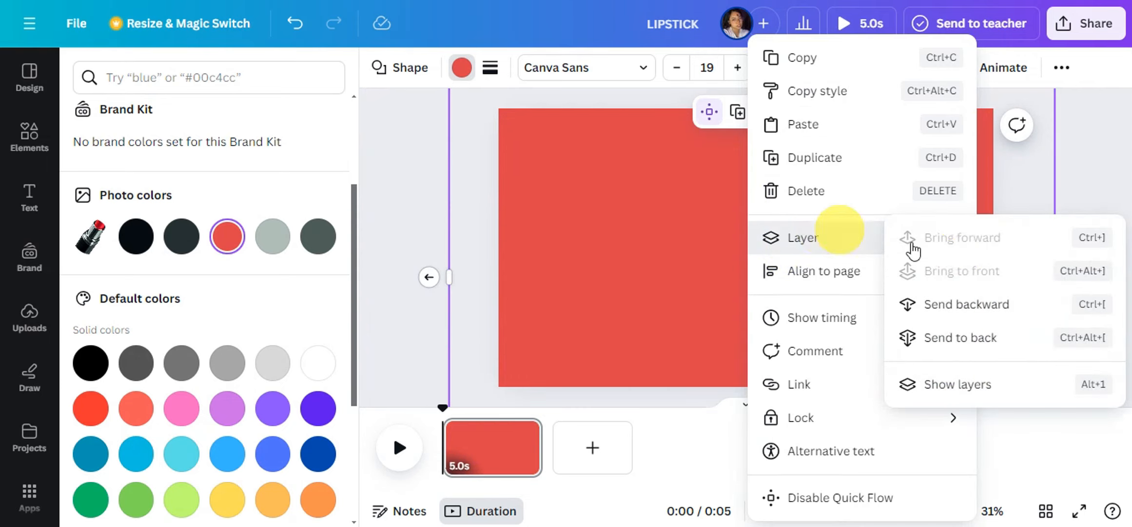
left_click(948, 382)
left_click_drag(240, 164, 228, 306)
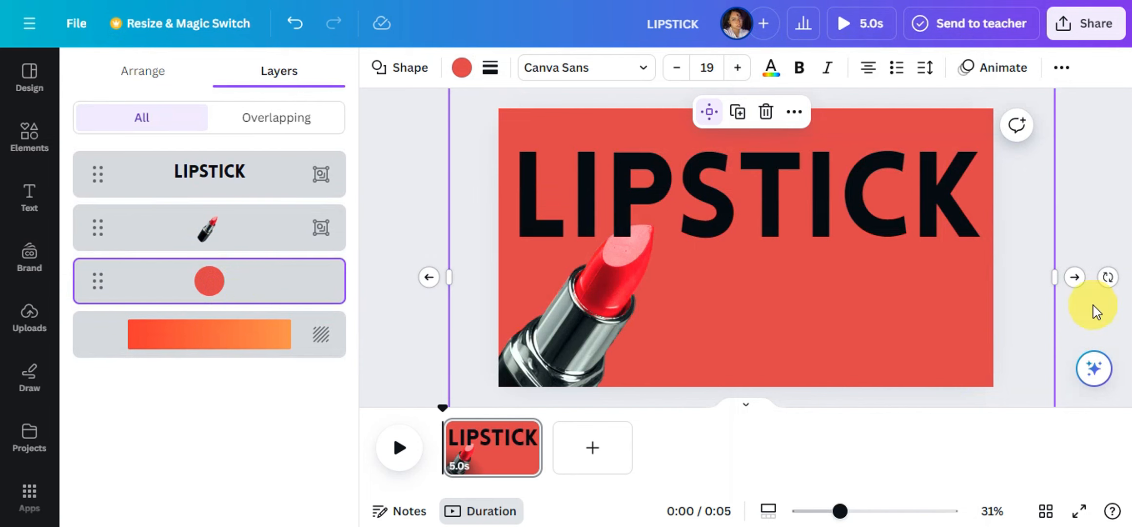
left_click(789, 203)
left_click_drag(789, 202, 791, 218)
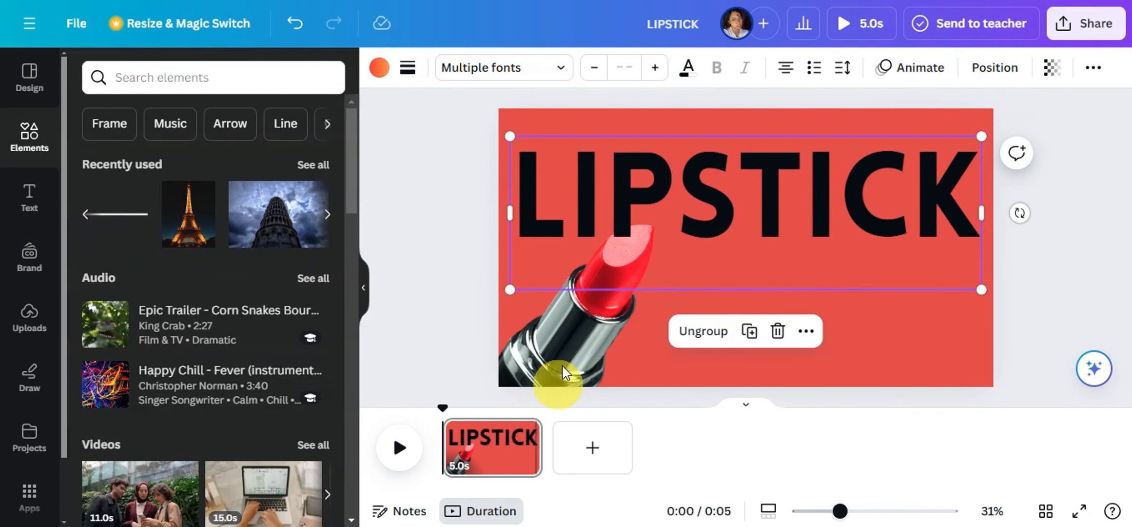
- Duplicate the page, and on the first page move the heading off the upper edge and the lipstick off the lower-left corner
right_click(492, 458)
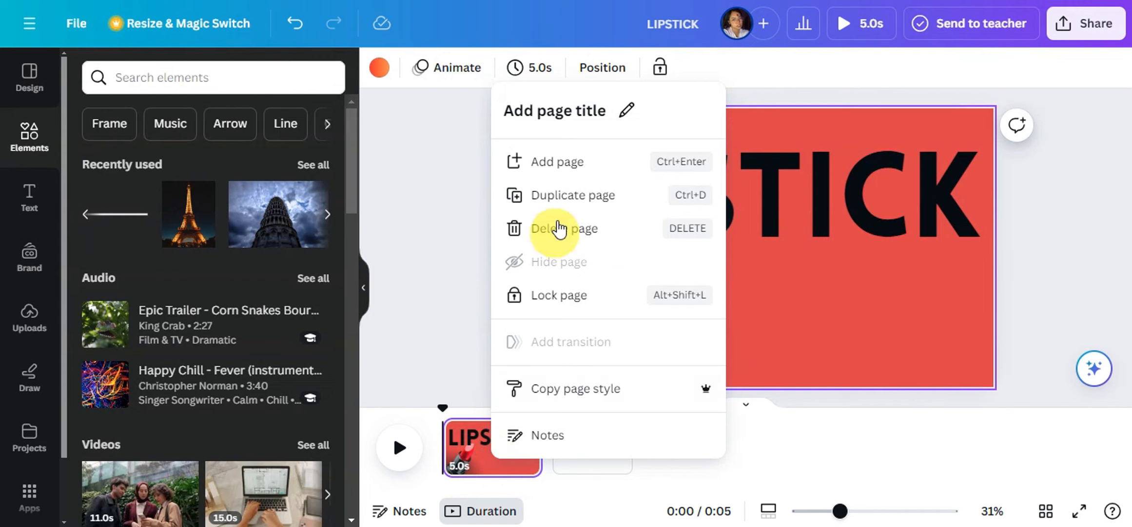
left_click(564, 192)
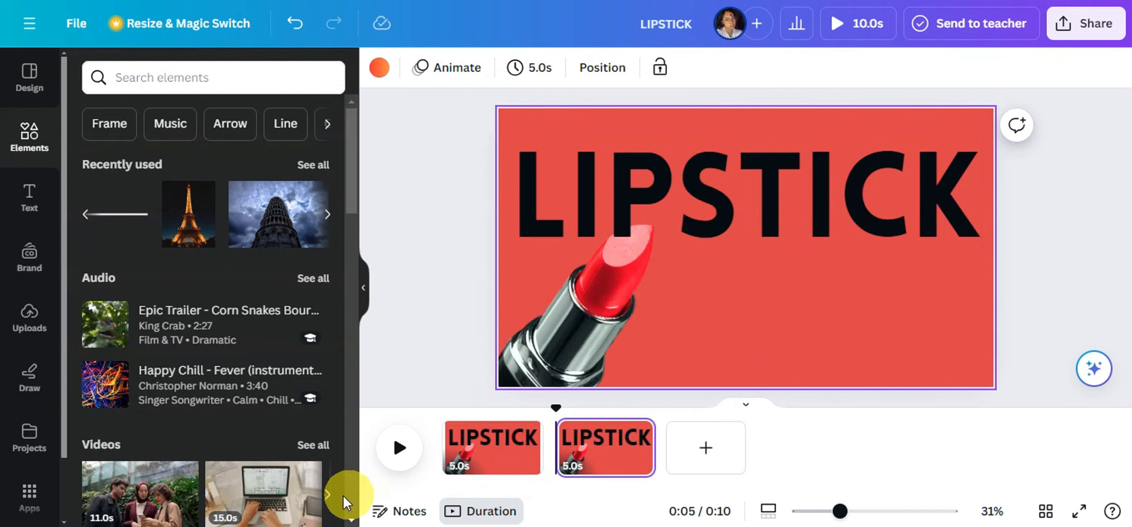
left_click(488, 465)
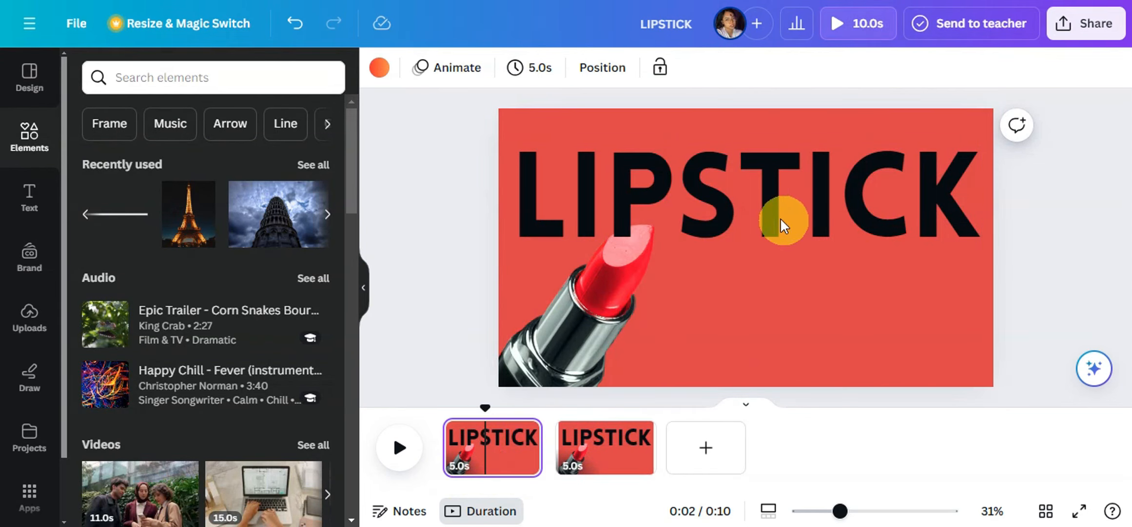
left_click(763, 219)
left_click_drag(777, 234, 774, 98)
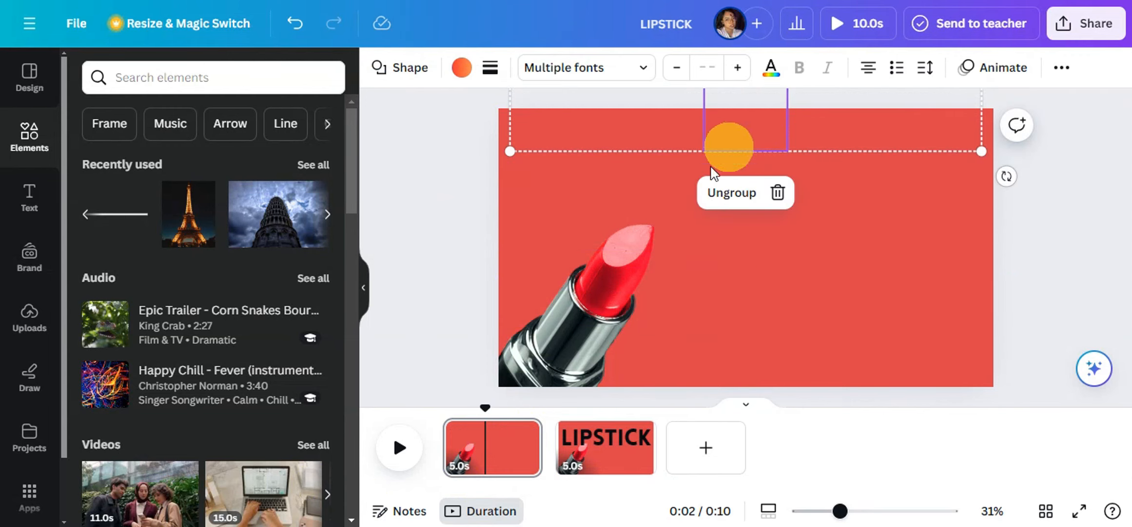
left_click_drag(617, 322, 473, 457)
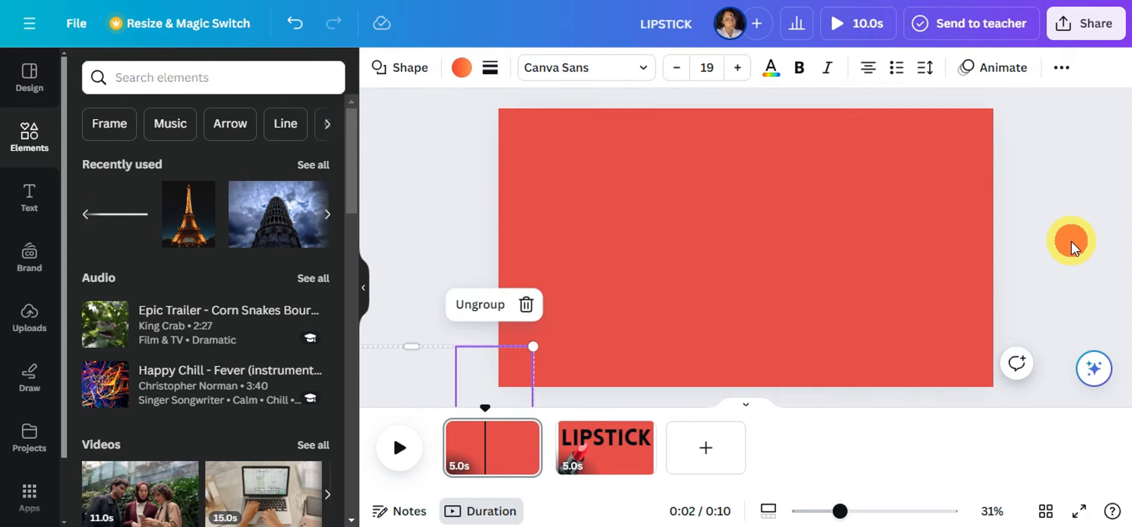
left_click(1071, 241)
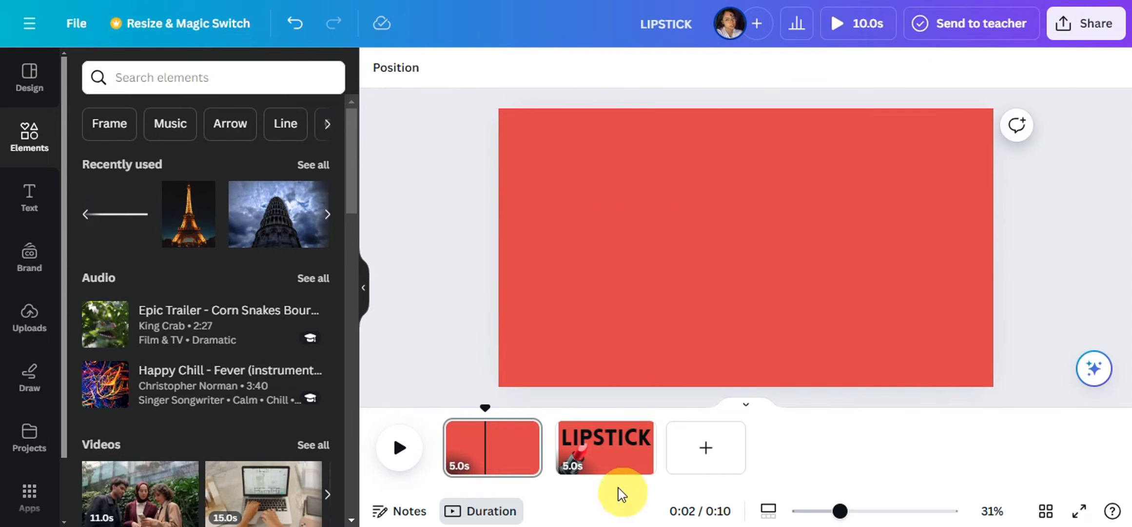
- Duplicate the second page, and on the copy shrink the lipstick and move it to the page's center
left_click(604, 465)
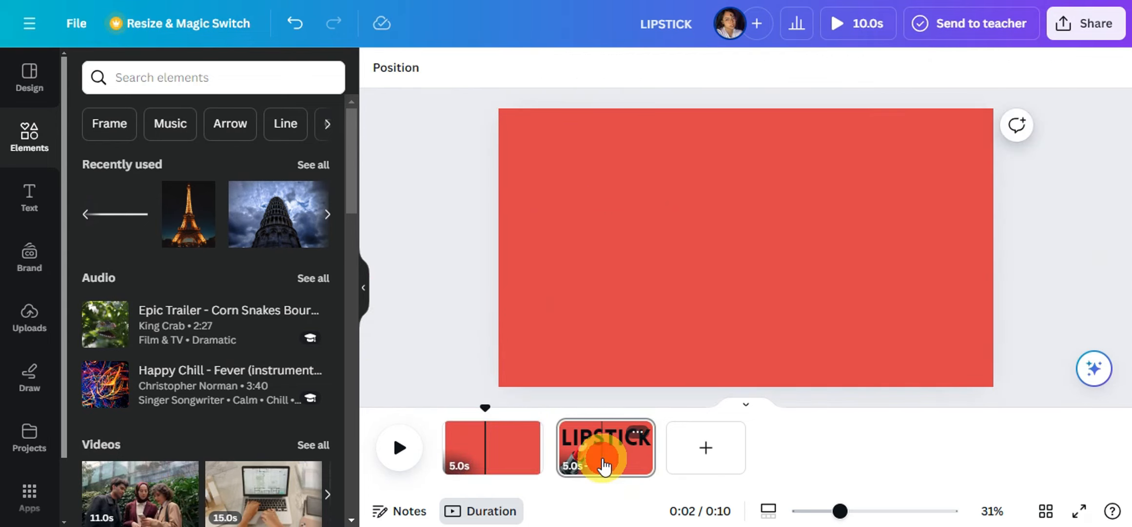
right_click(583, 443)
left_click(653, 145)
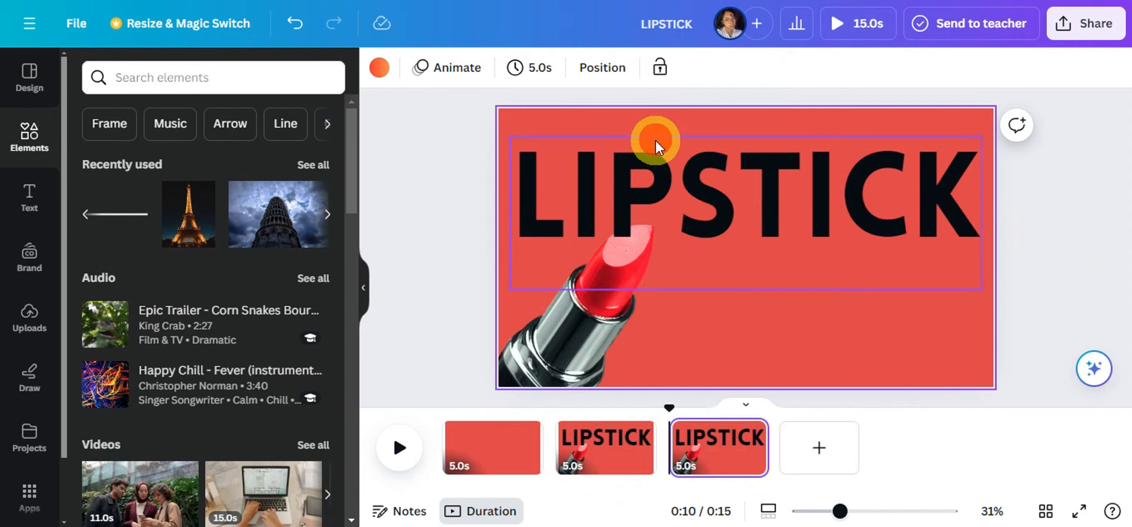
left_click(787, 209)
left_click(573, 341)
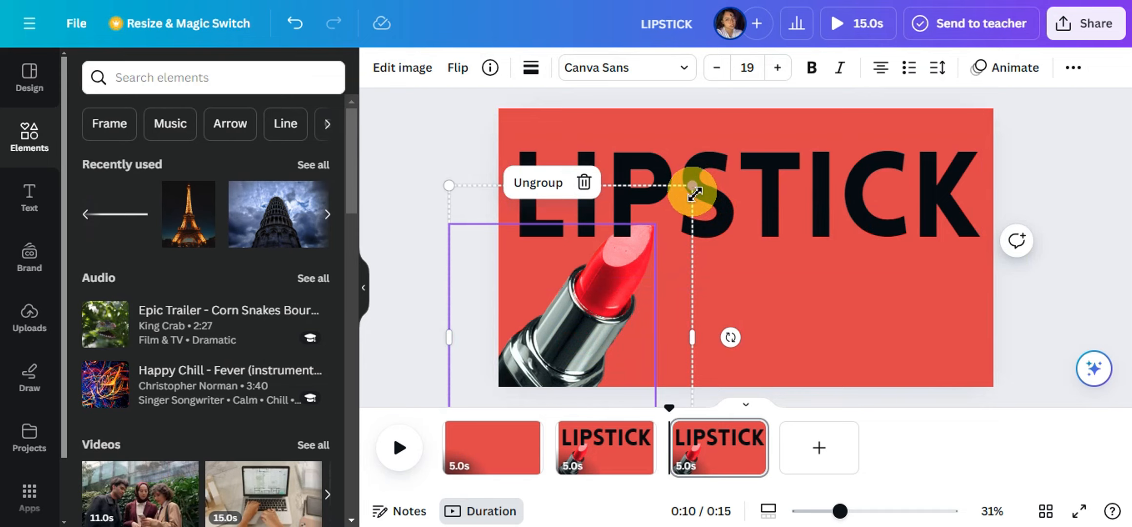
left_click_drag(693, 186, 606, 285)
left_click_drag(556, 341, 771, 211)
left_click_drag(828, 147, 797, 186)
left_click_drag(770, 230, 757, 246)
- Bring the lipstick forward so it sits in front of the heading on the third page
right_click(741, 237)
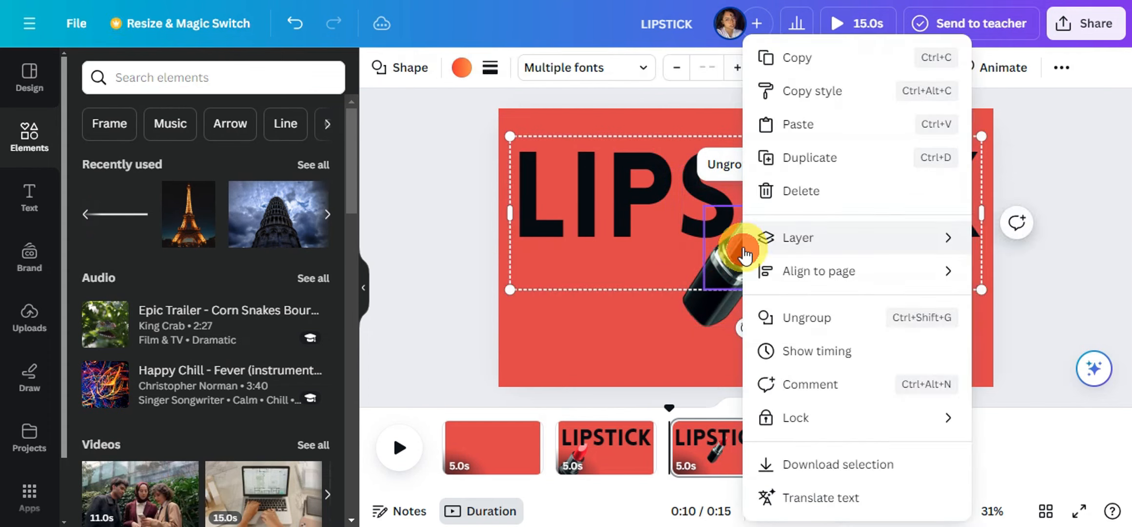
mouse_move(760, 242)
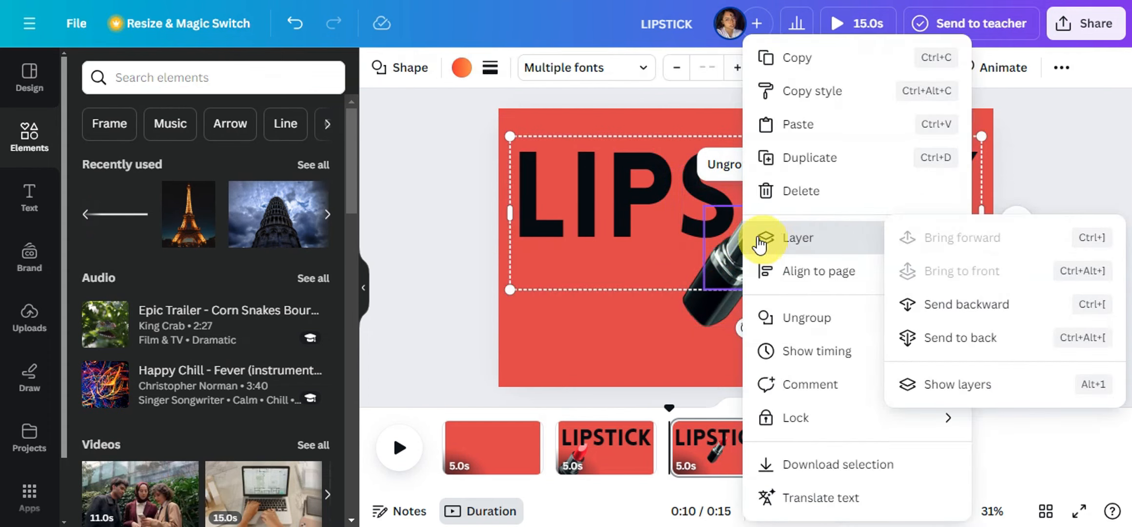
left_click(684, 325)
right_click(707, 316)
mouse_move(829, 240)
left_click(929, 242)
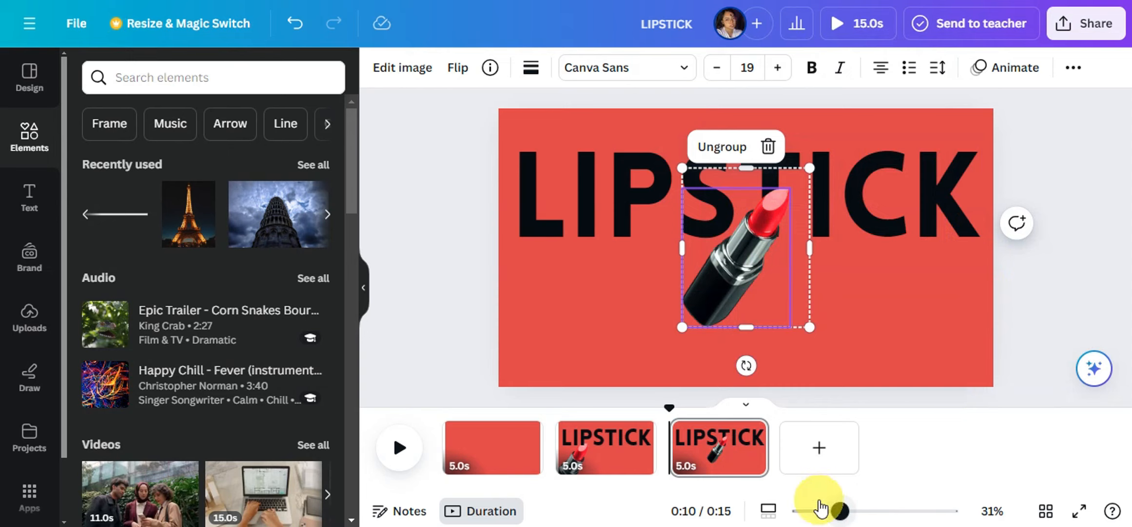
- Shrink the red circle on the third page and center it behind the lipstick, exposing the gradient background
left_click(804, 512)
left_click(819, 304)
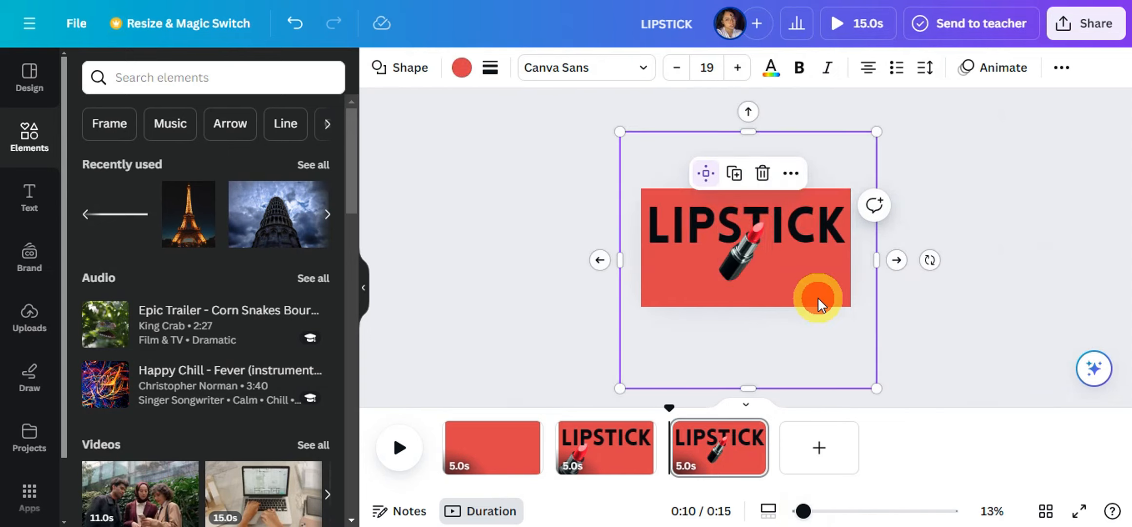
left_click_drag(882, 394, 729, 238)
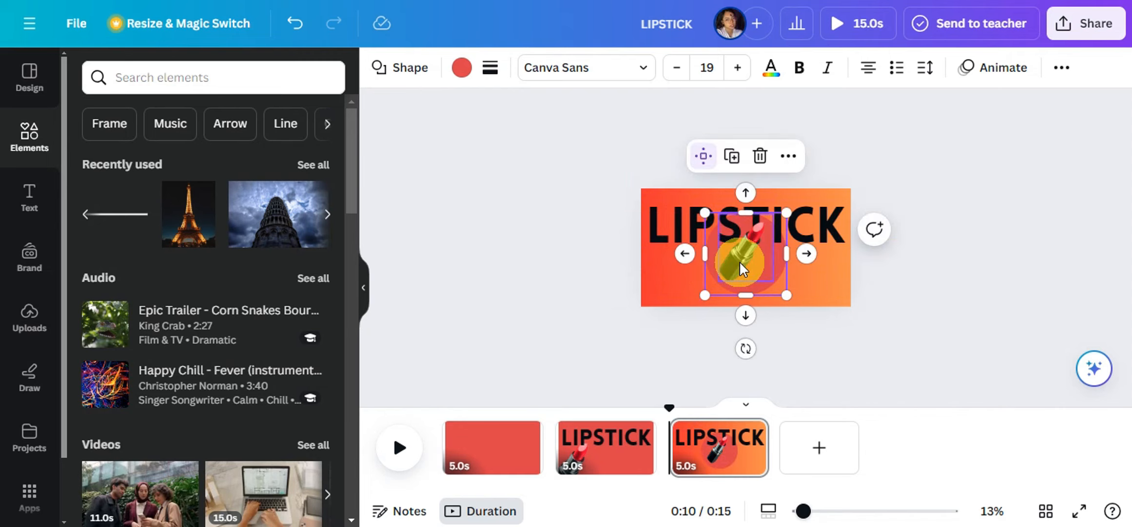
left_click(740, 263, "shift")
key("ctrl+g")
left_click(978, 237)
- Duplicate the third page, and on the copy shrink the heading at the upper right and enlarge the red circle over the page's left edge
right_click(713, 448)
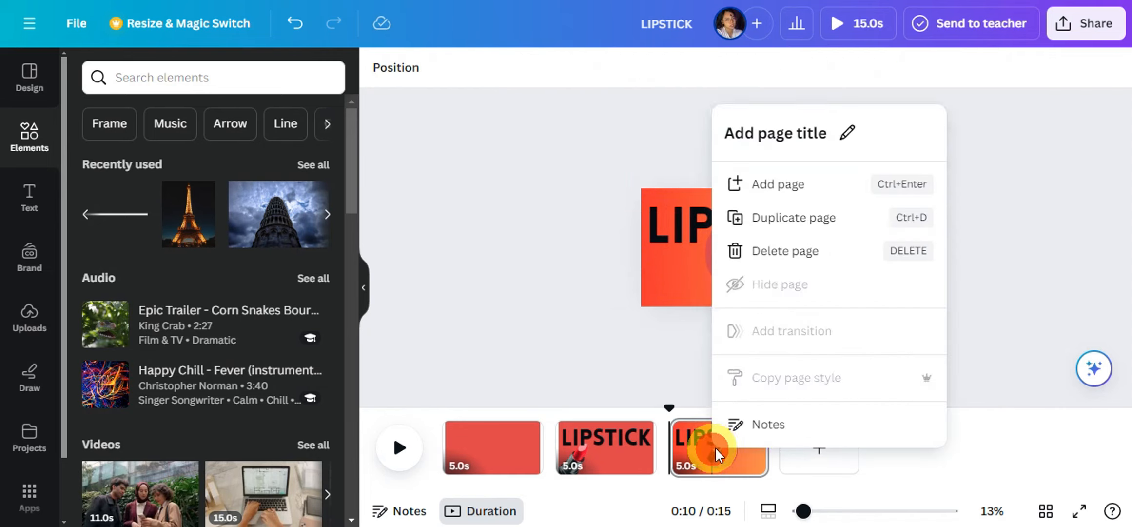
left_click(777, 191)
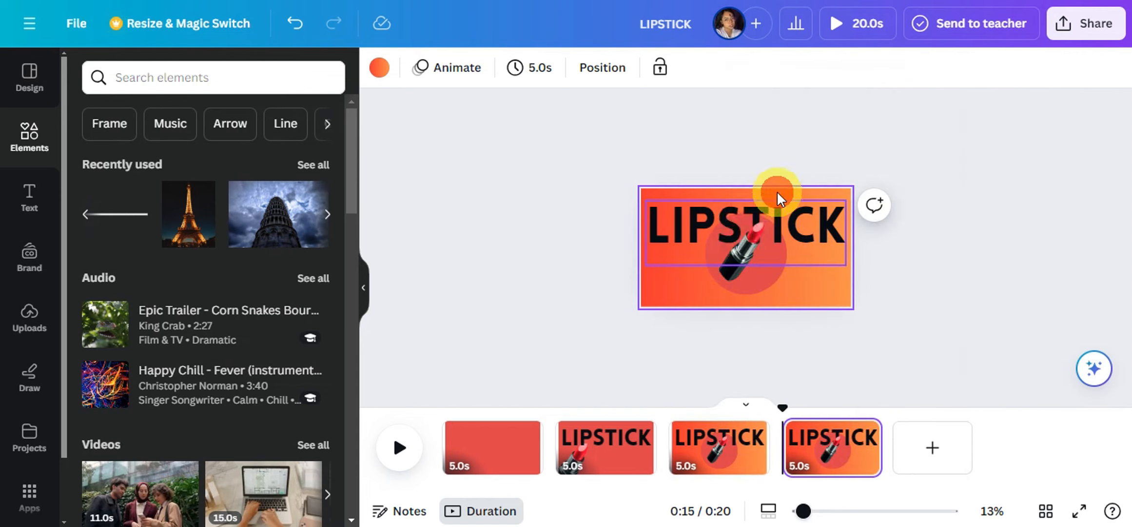
left_click(706, 241)
left_click_drag(668, 209, 634, 149)
left_click(772, 261)
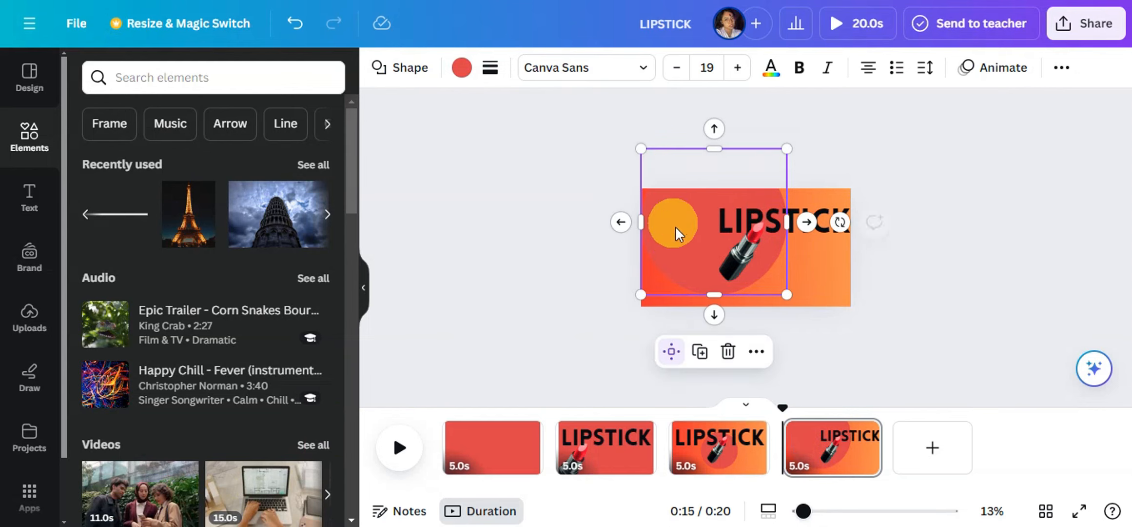
left_click_drag(675, 233, 618, 266)
- Move the lipstick onto the red circle at the fourth page's left side and enlarge it
left_click(751, 260)
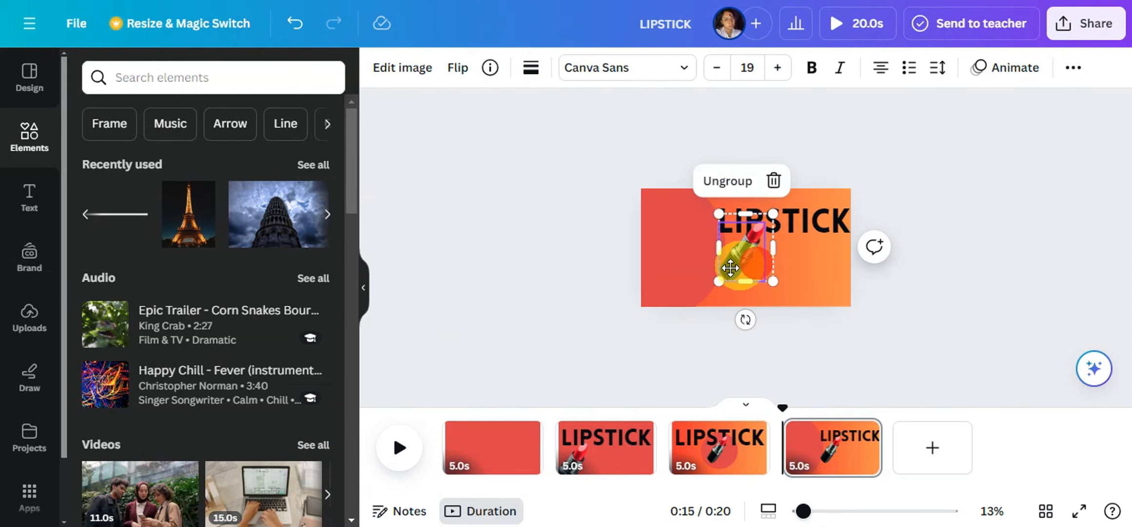
left_click_drag(751, 260, 676, 291)
left_click_drag(701, 253, 671, 270)
- Duplicate the heading on the fourth page so two lines are stacked, and change the upper one to SALE
left_click(780, 236)
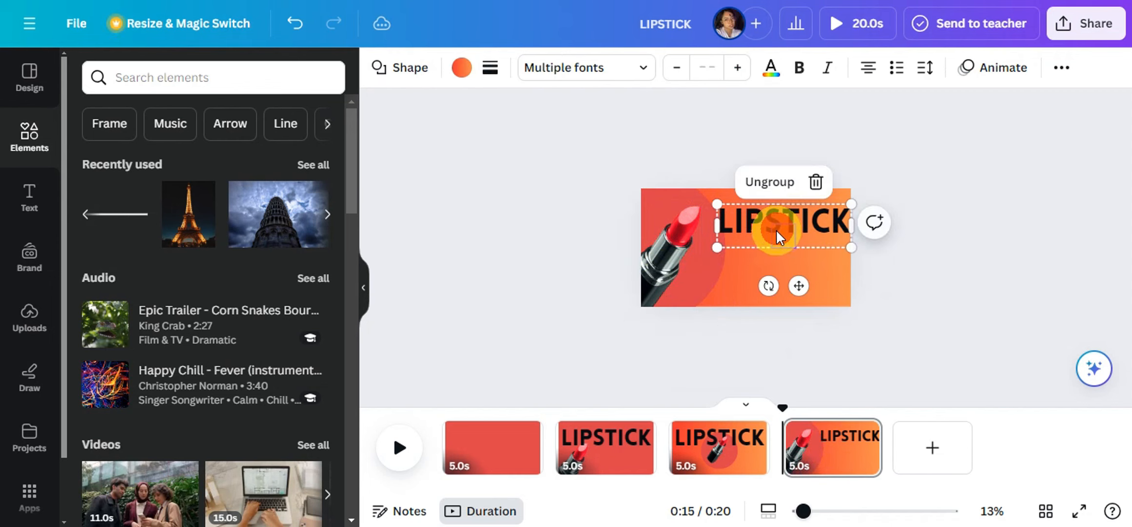
left_click_drag(783, 266, 758, 227)
right_click(789, 255)
left_click(751, 253)
type("SALE")
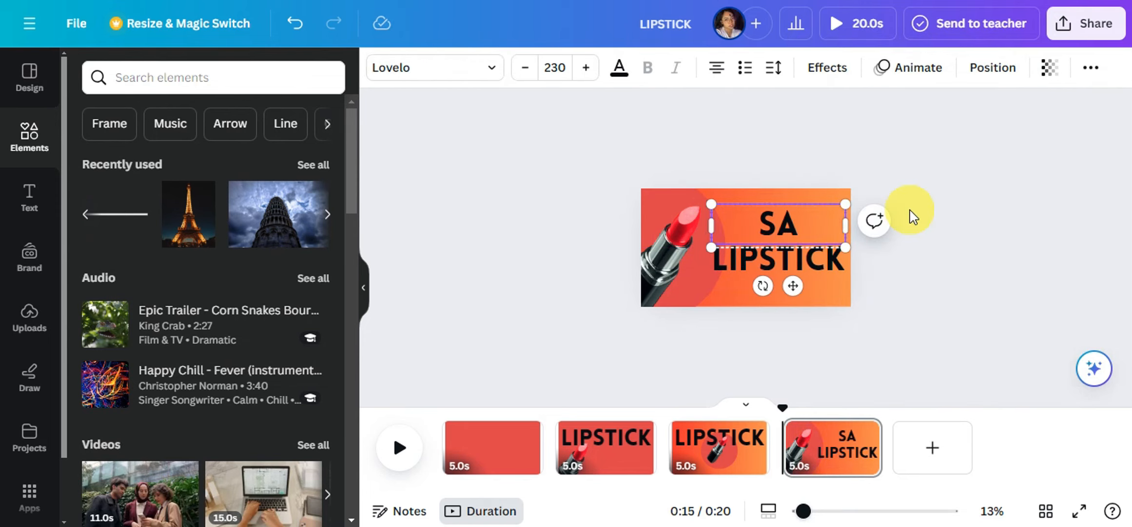
- Align the SALE text with the start of the LIPSTICK heading below it and color it white
left_click(765, 224)
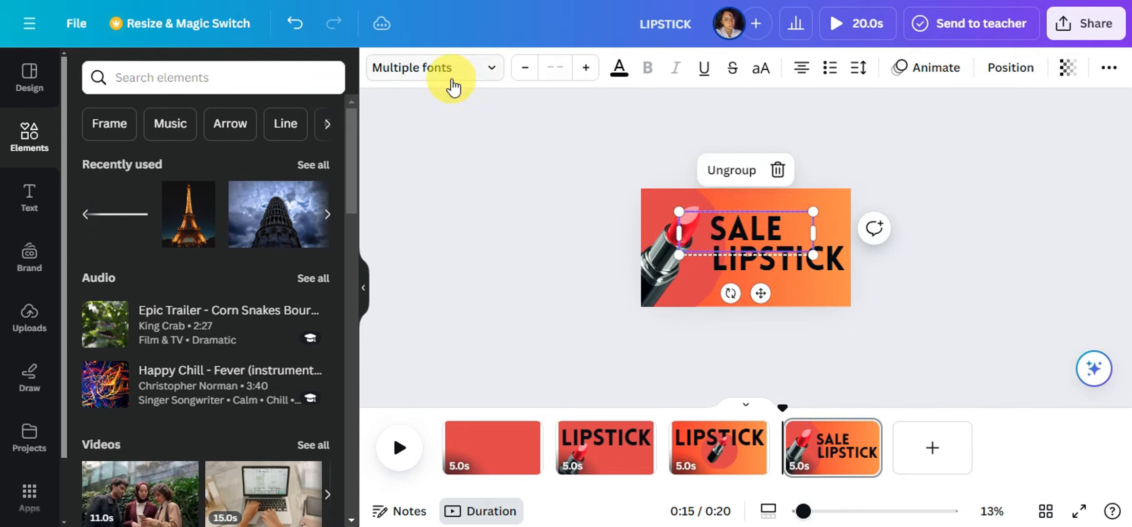
left_click(732, 222)
left_click(619, 67)
left_click(295, 178)
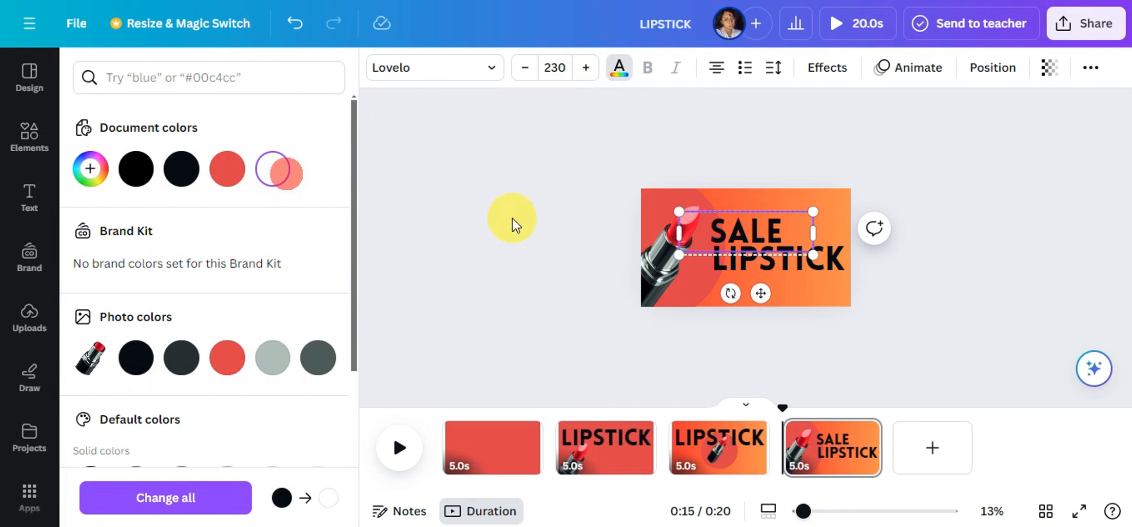
left_click(968, 304)
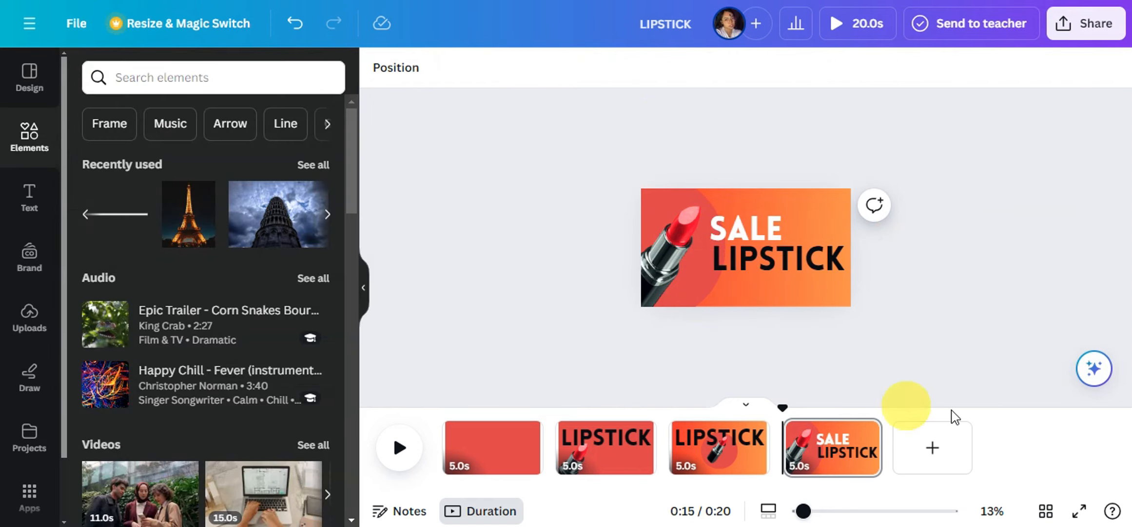
- Apply the Baseline text animation to the white SALE text on the fourth page
left_click(765, 223)
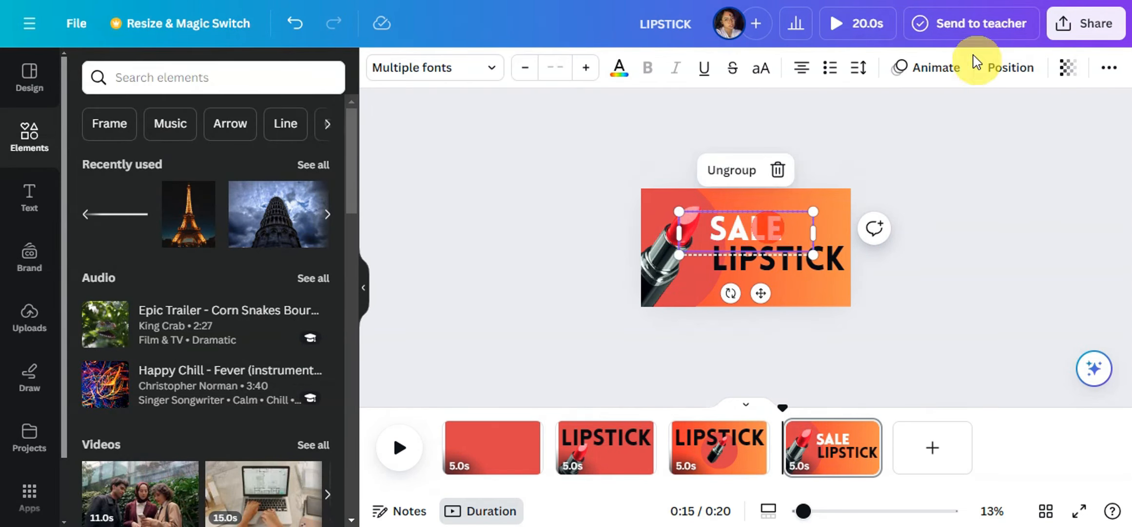
left_click(946, 67)
scroll(248, 313, "down", 18)
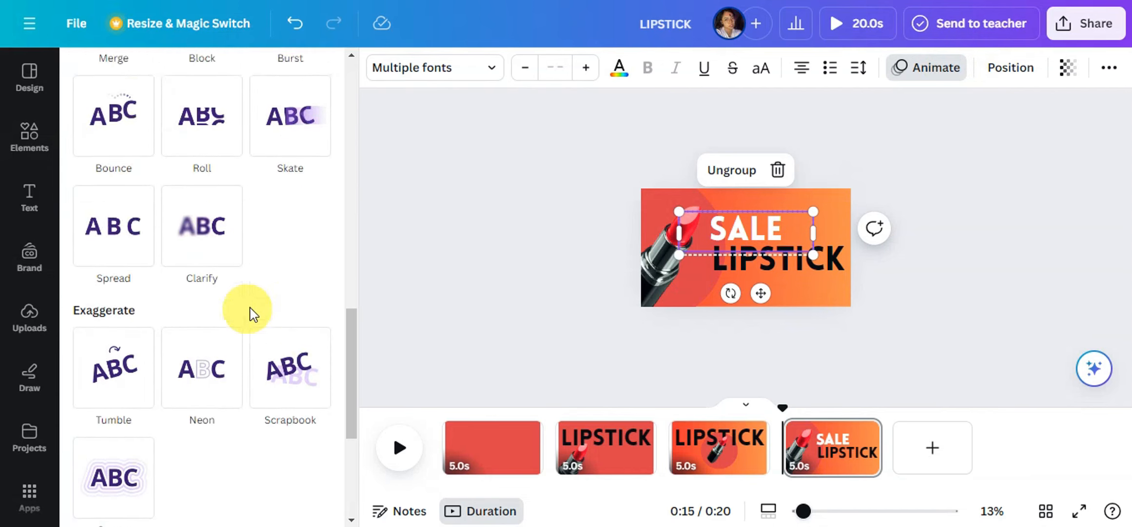
scroll(273, 326, "up", 14)
left_click(288, 351)
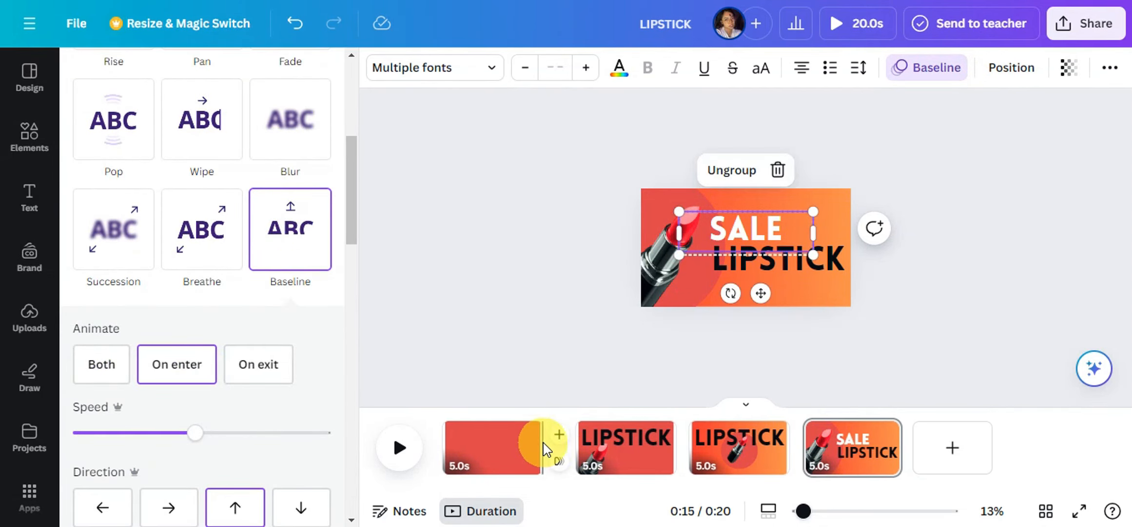
- Shorten the four pages in the timeline to about 2.5 s, 3.2 s, 3.4 s and 3.4 s
left_click_drag(536, 448, 489, 458)
left_click_drag(609, 458, 571, 458)
left_click_drag(685, 443, 652, 446)
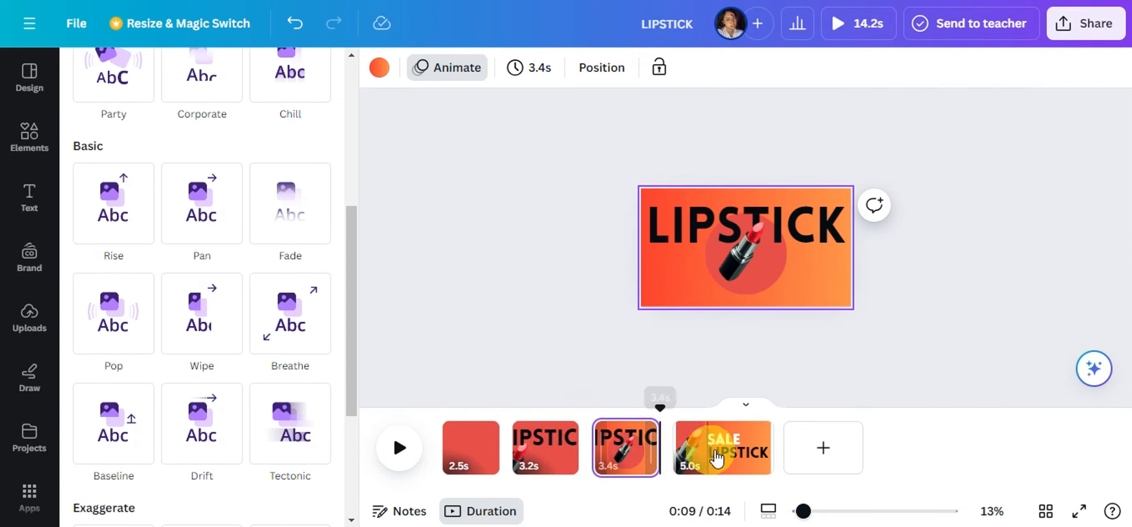
left_click_drag(766, 457, 735, 456)
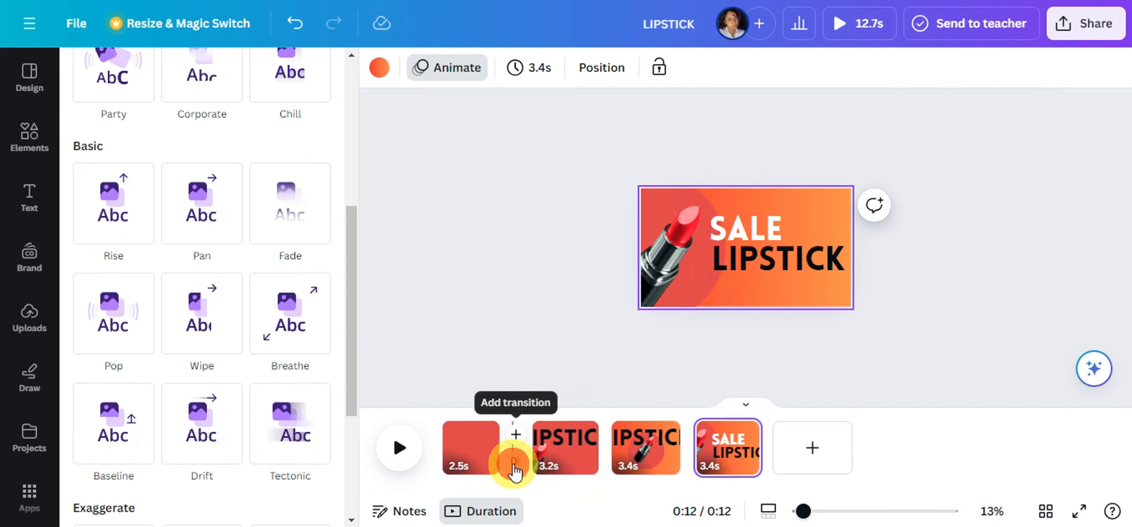
- Add a Match & Move transition after the first page and apply it between all pages
left_click(510, 463)
left_click(111, 366)
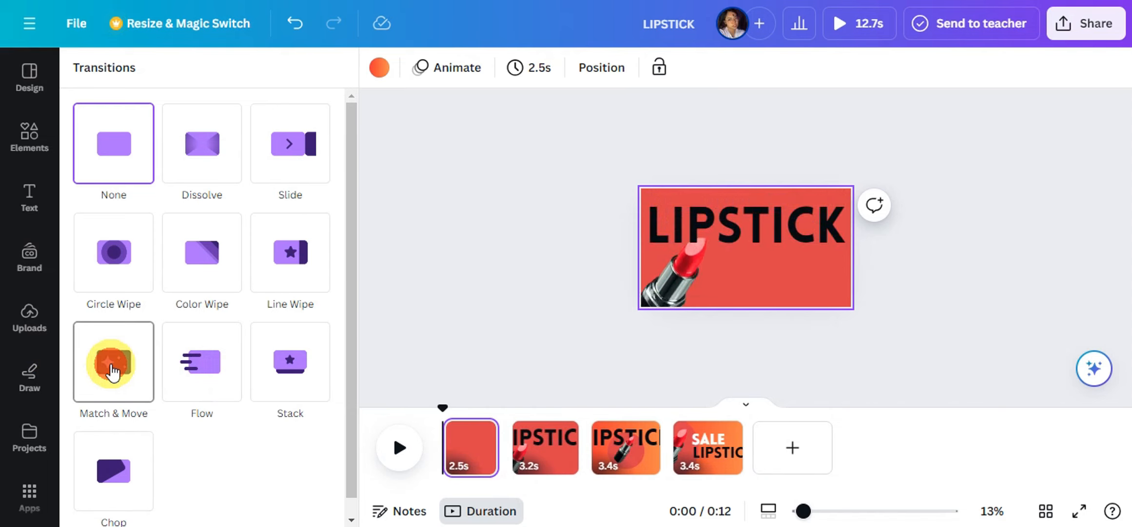
left_click(165, 495)
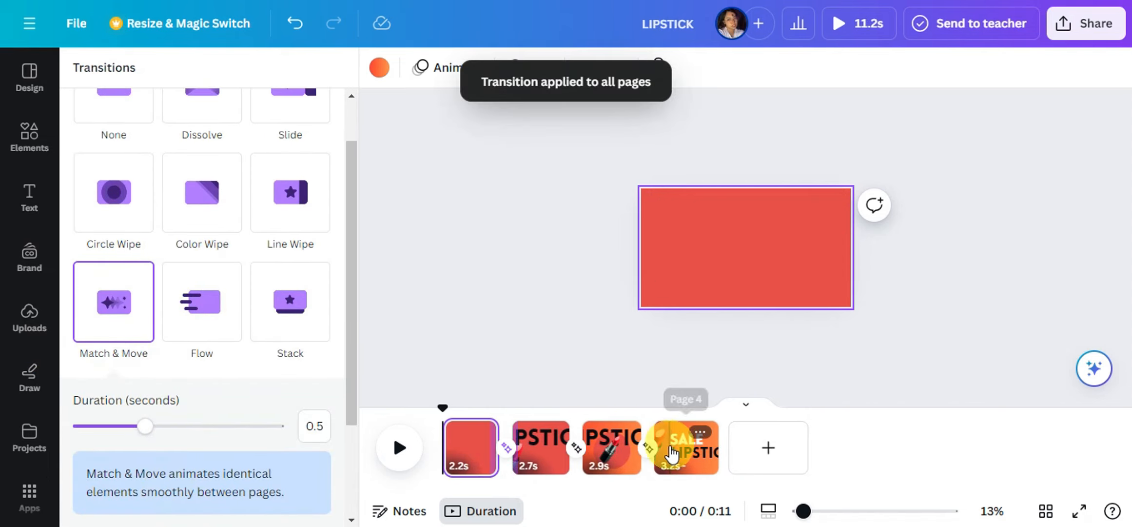
- Show the SALE text's timing on the fourth page, trim its start to delay its entrance, and preview the video full screen
left_click(682, 454)
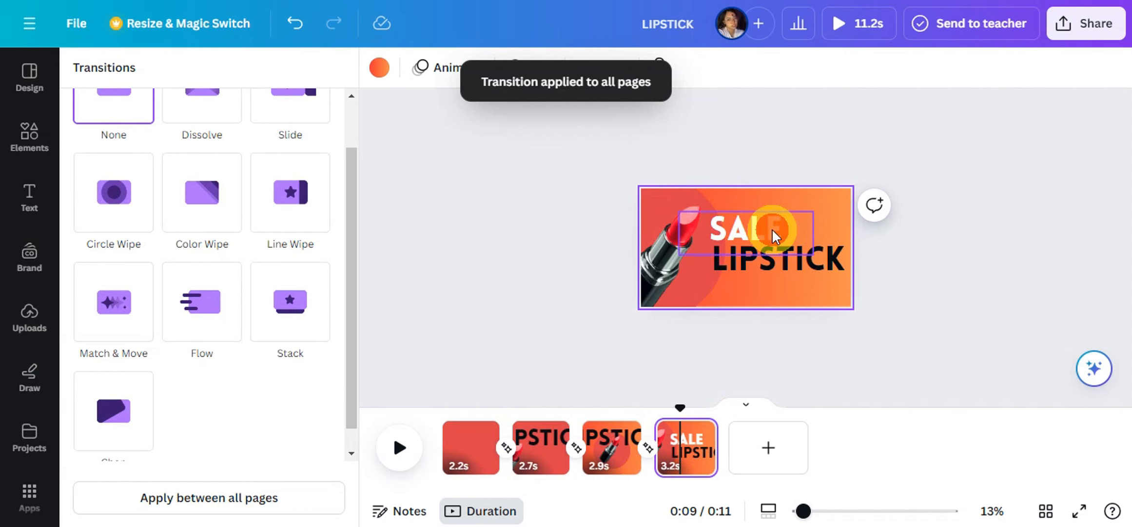
right_click(748, 236)
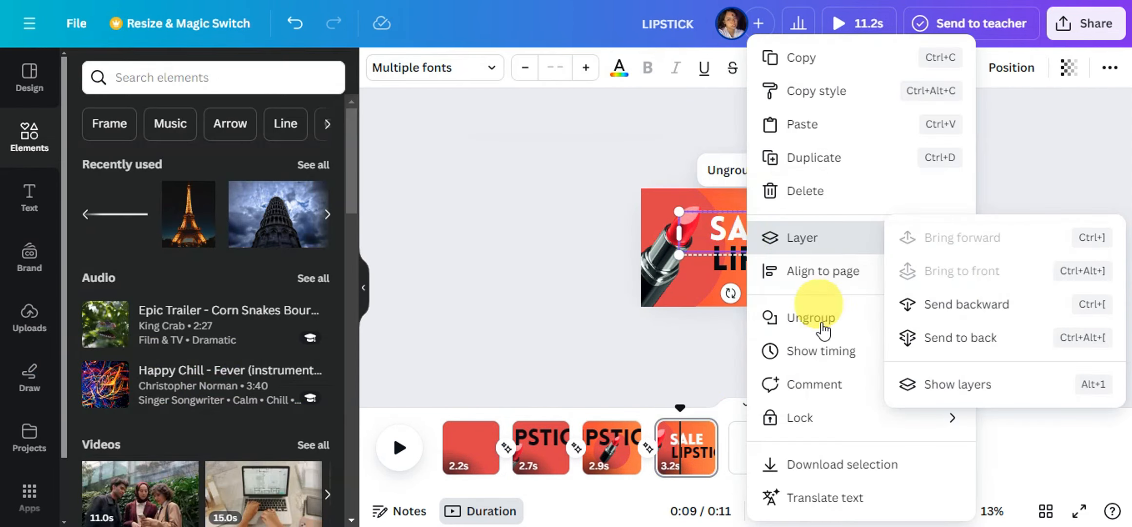
left_click(790, 351)
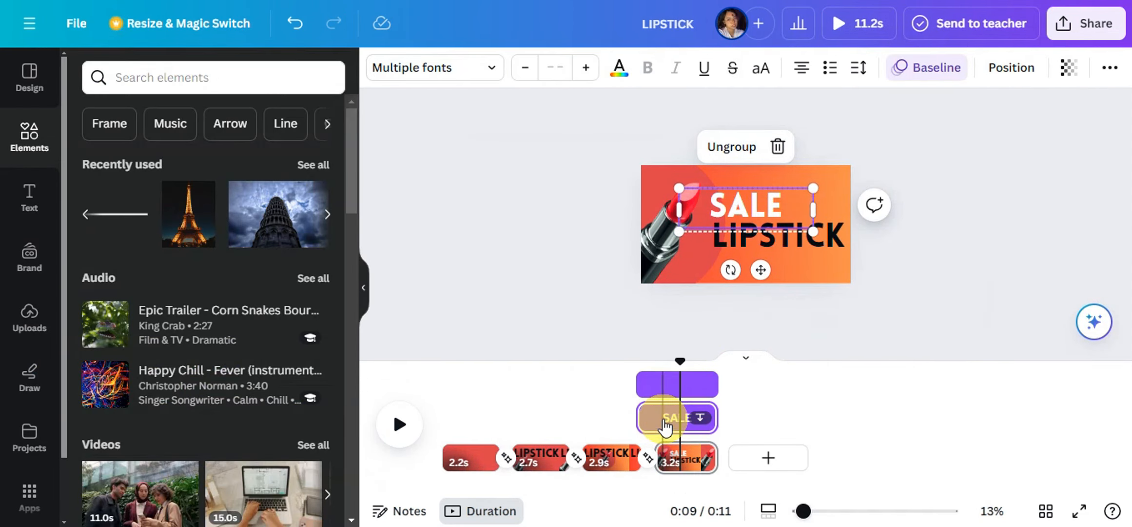
left_click_drag(653, 419, 676, 421)
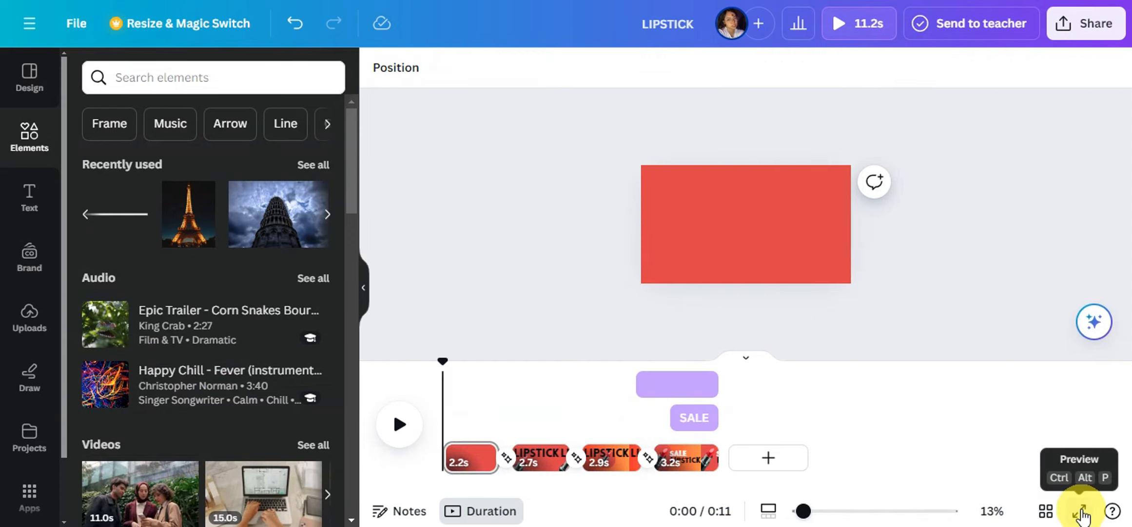
left_click(1080, 510)
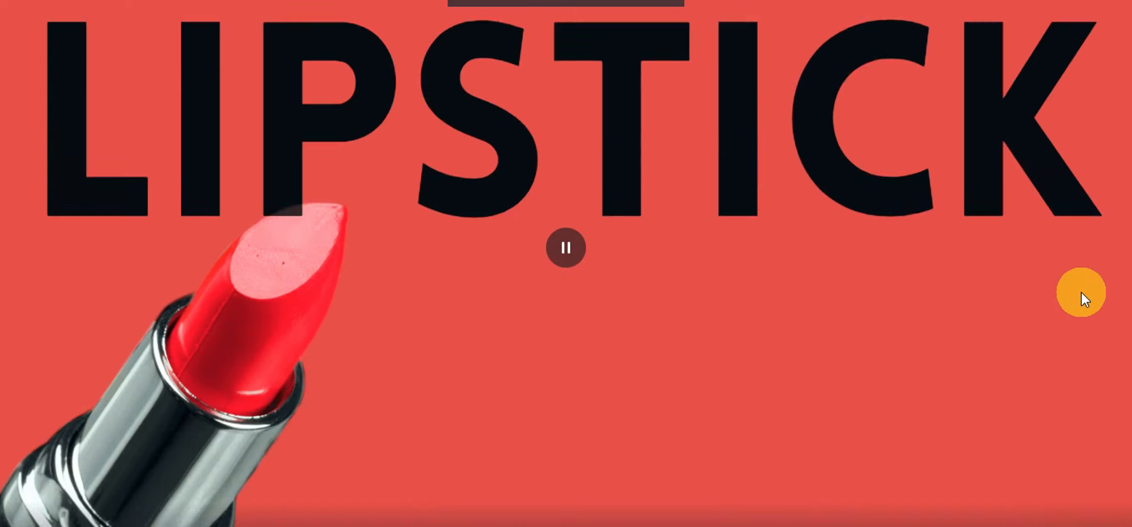